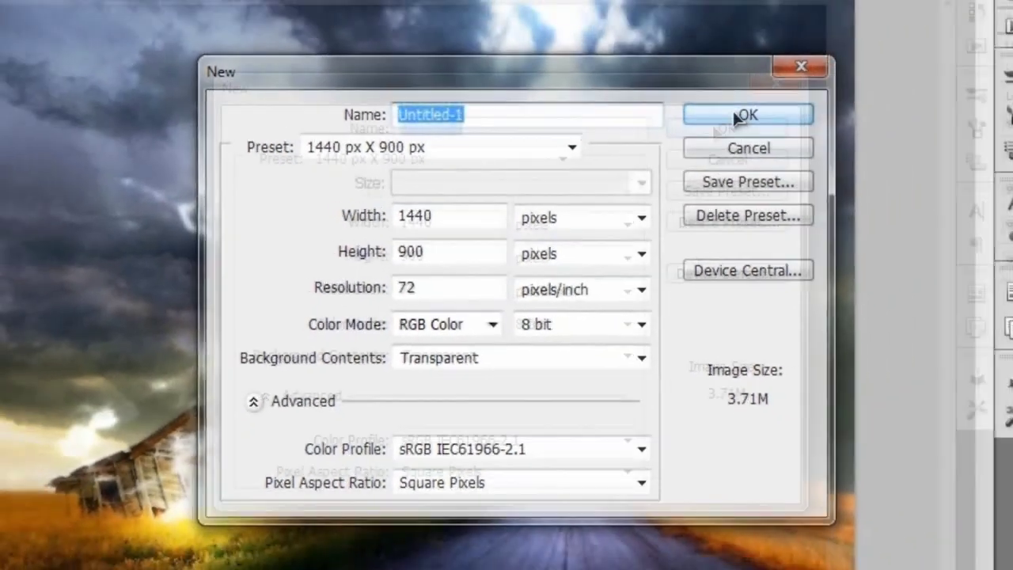
Create a 1440 x 900 pixel document with a transparent background and fill its layer with black
left_click(803, 72)
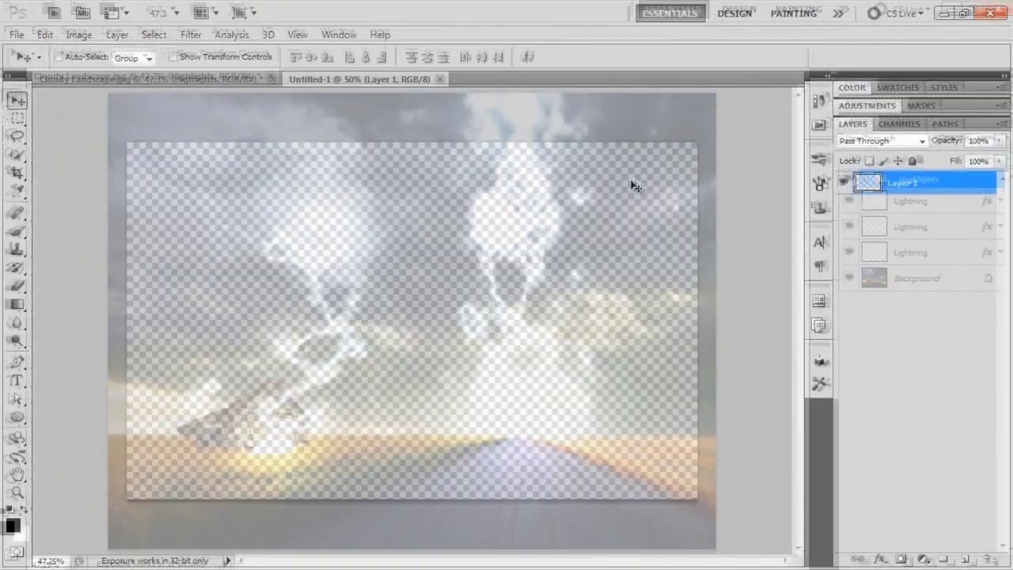
key("ctrl+0")
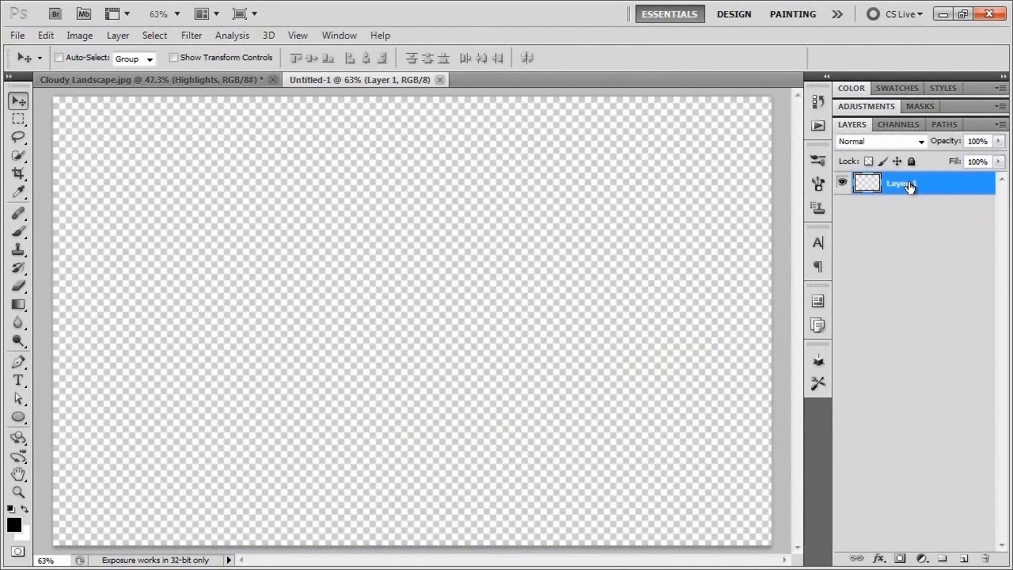
key("alt+BackSpace")
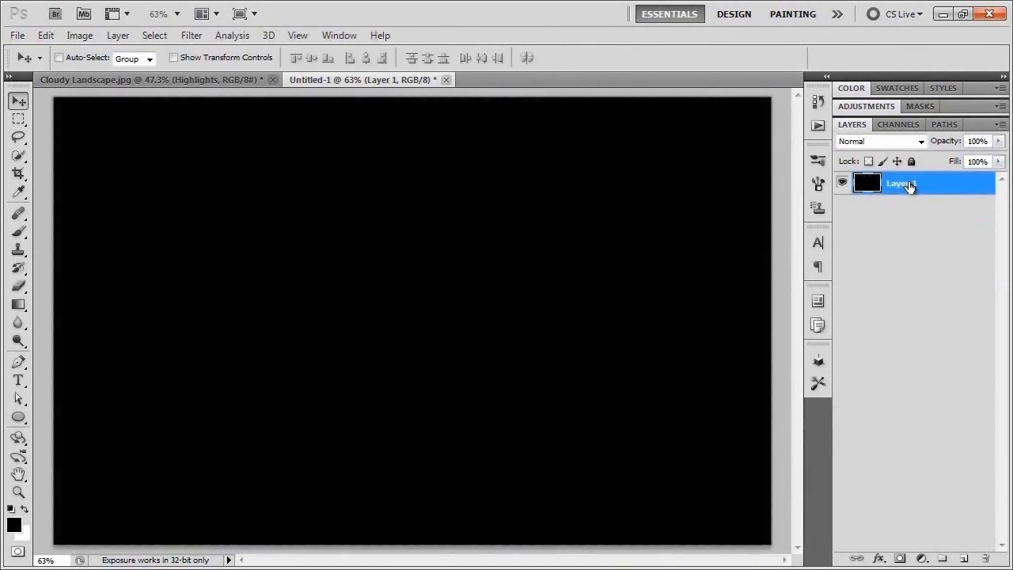
Rename the black-filled layer as Example Layer
double_click(908, 185)
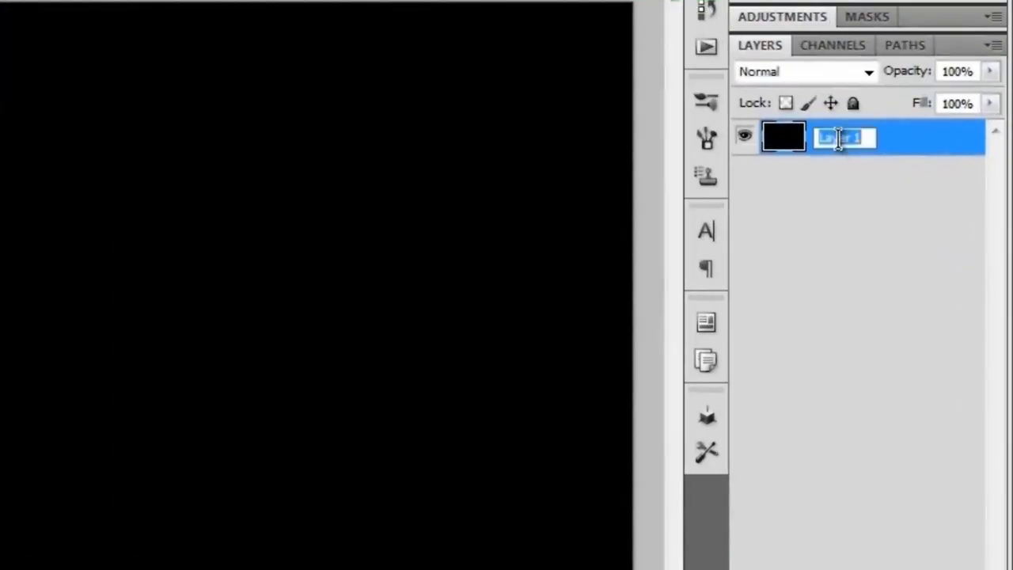
type("Example Layer")
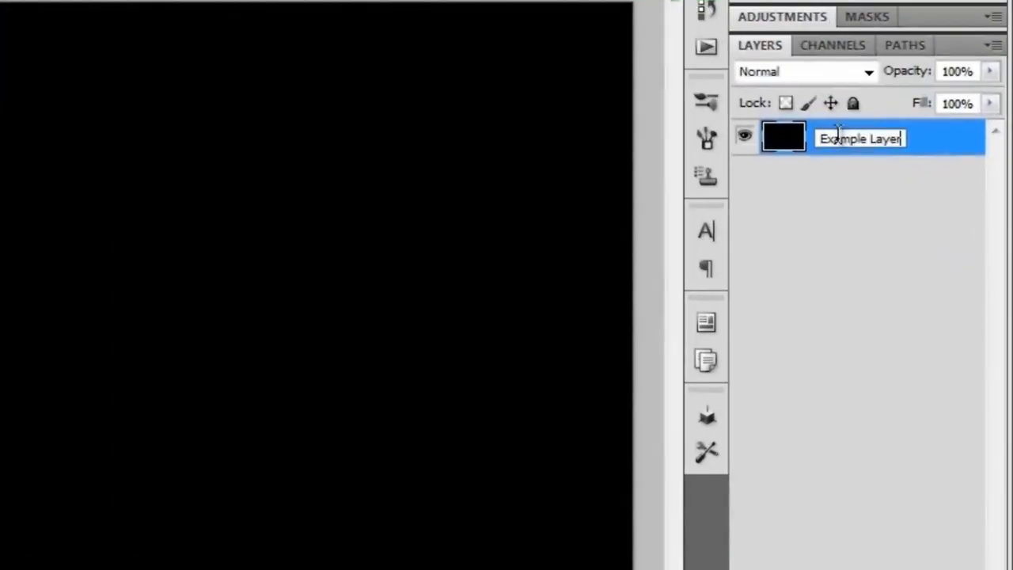
key("Return")
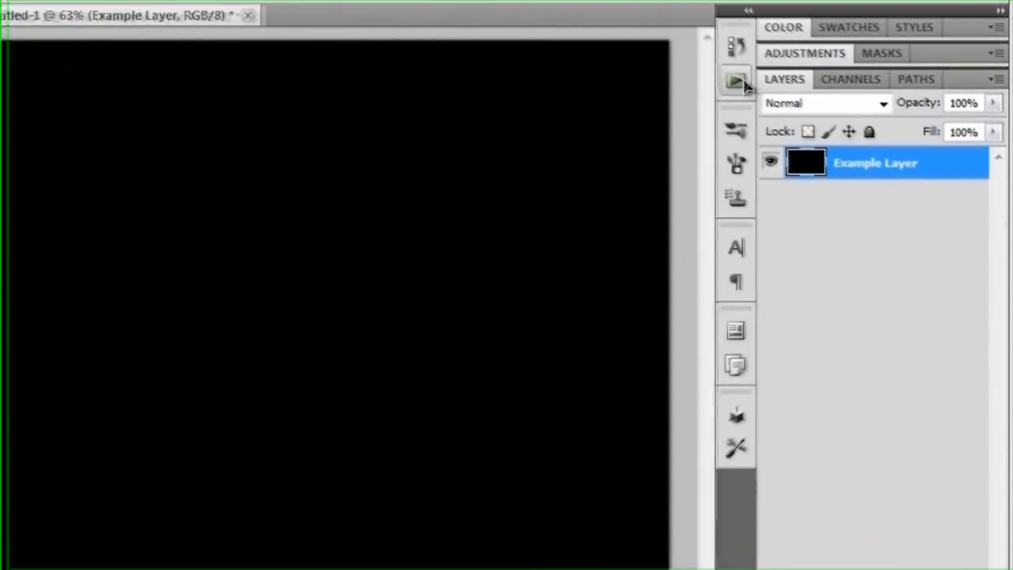
Delete the existing Lightning action from the Custom action set
left_click(817, 125)
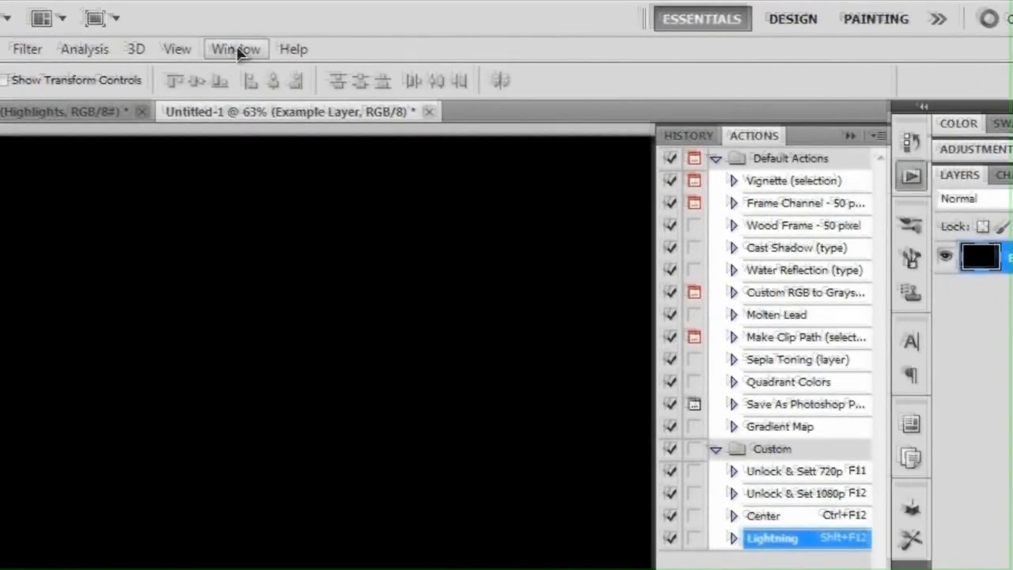
left_click(238, 50)
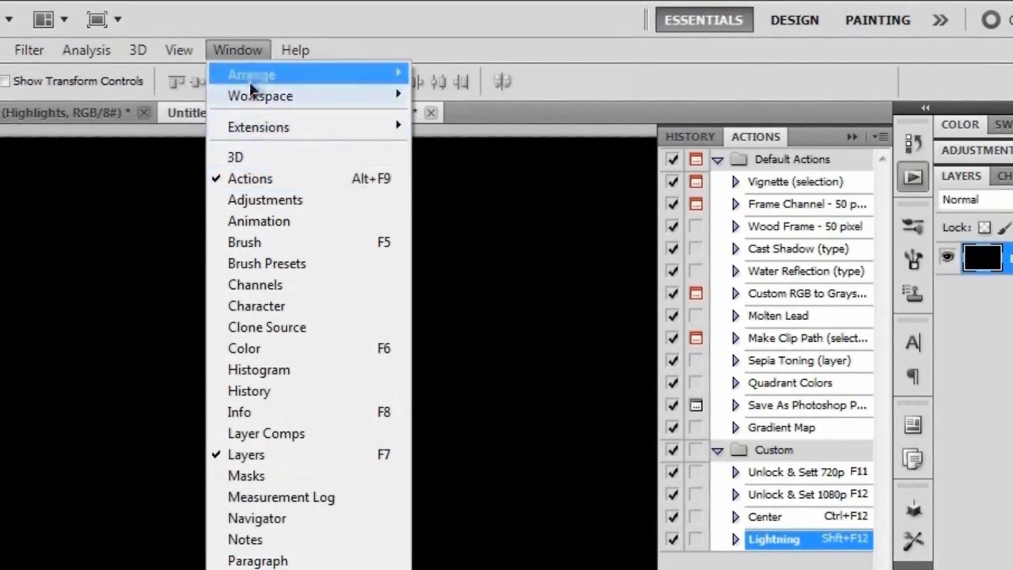
left_click(236, 50)
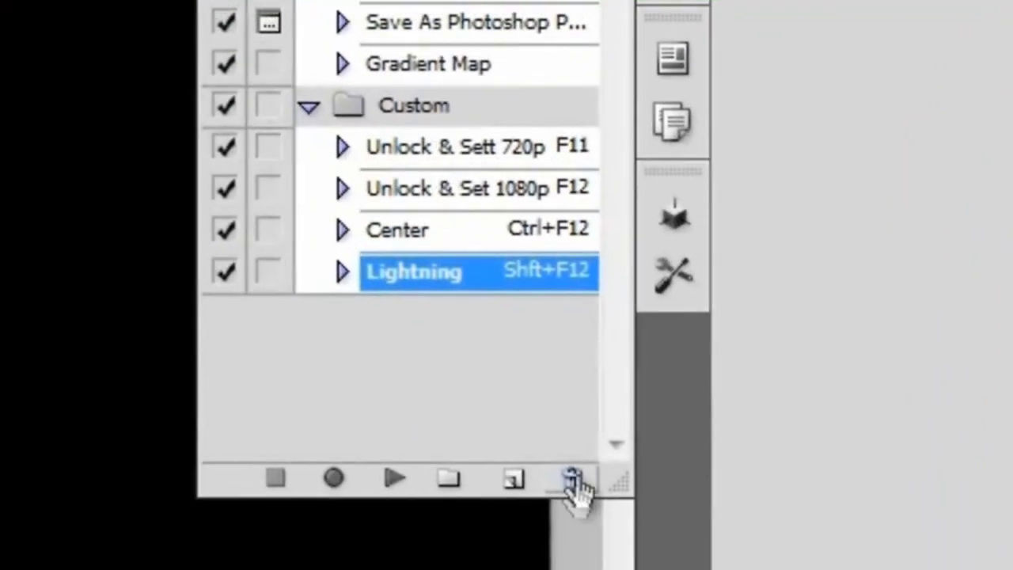
left_click(571, 479)
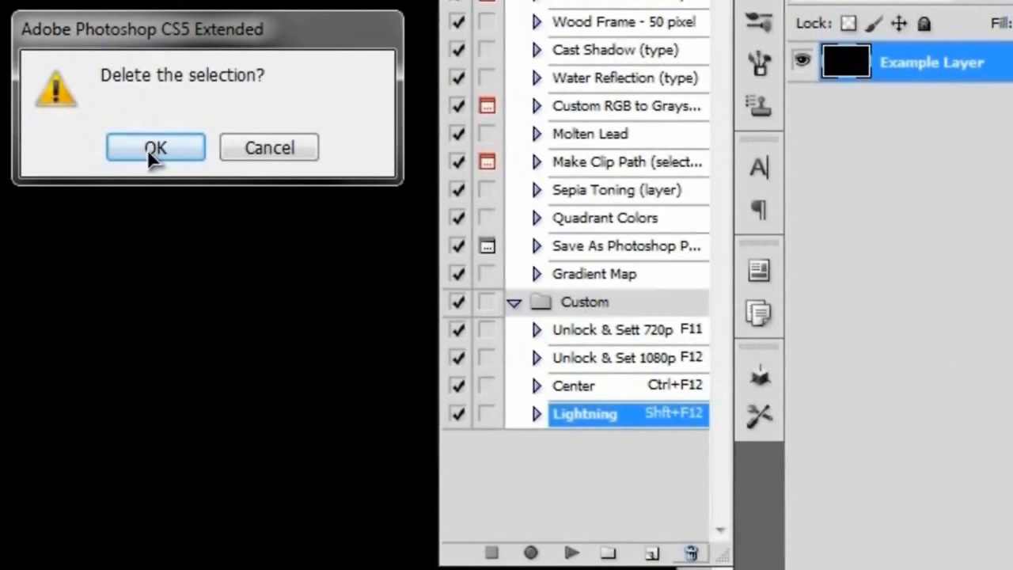
left_click(150, 147)
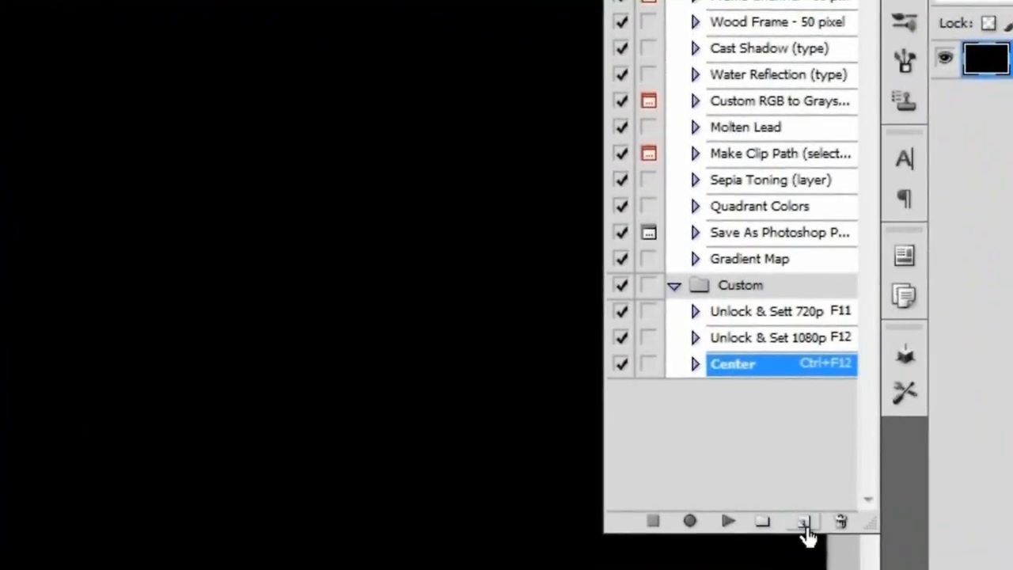
Create a new action named Lightning in the Custom set with the function key Shift+F12 and start recording it
left_click(804, 522)
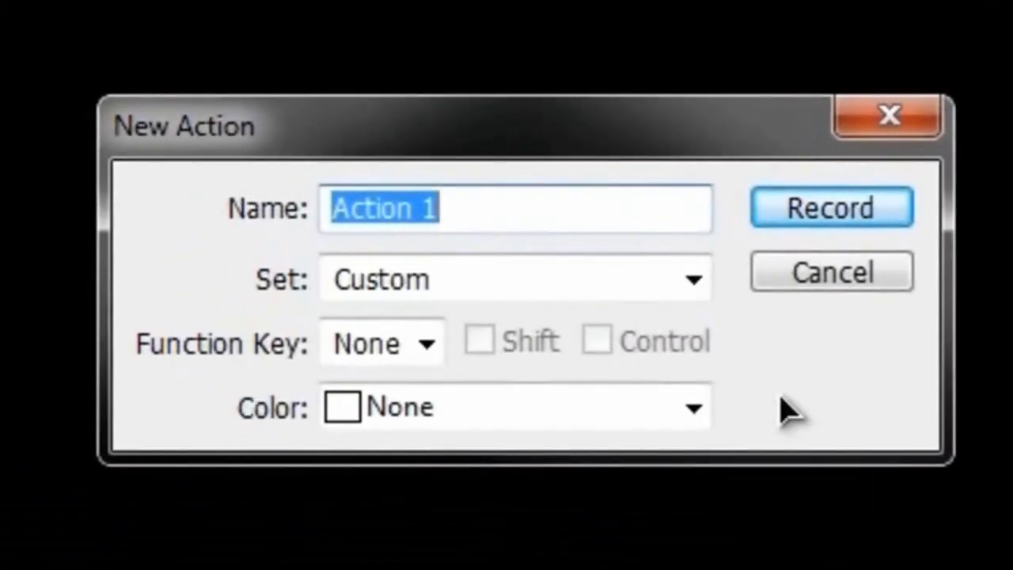
type("Lightning")
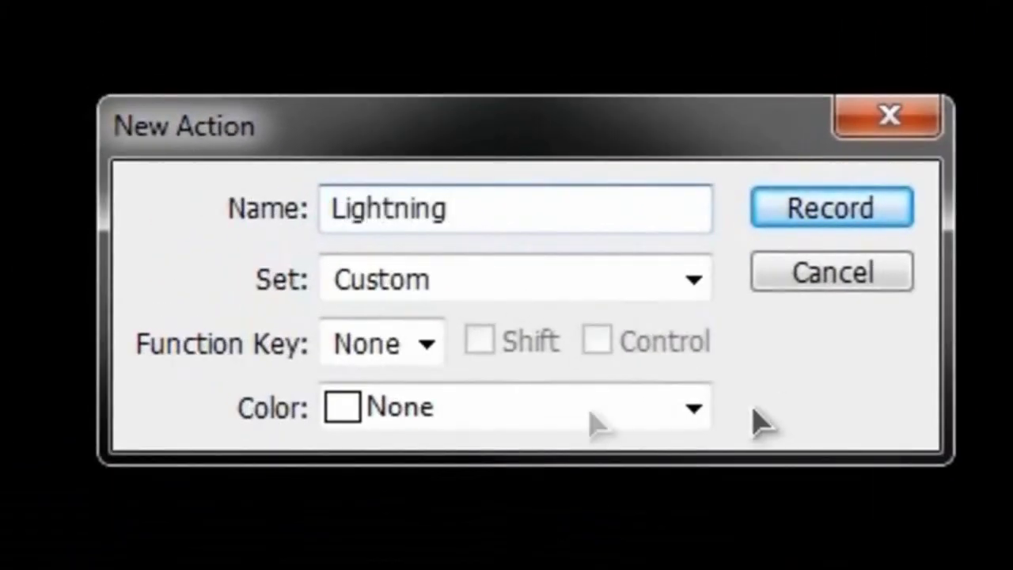
left_click(406, 289)
left_click(463, 372)
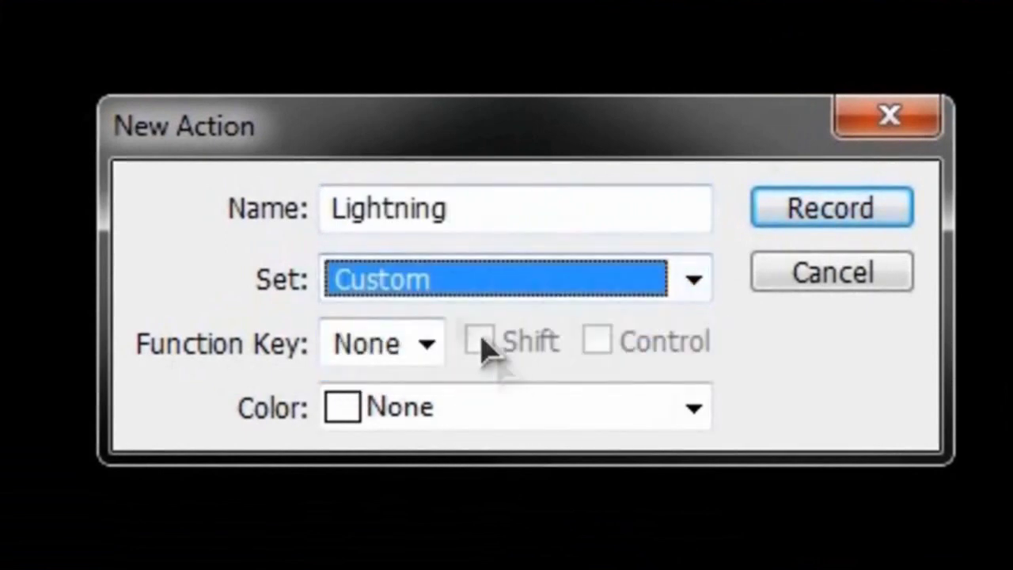
left_click(445, 288)
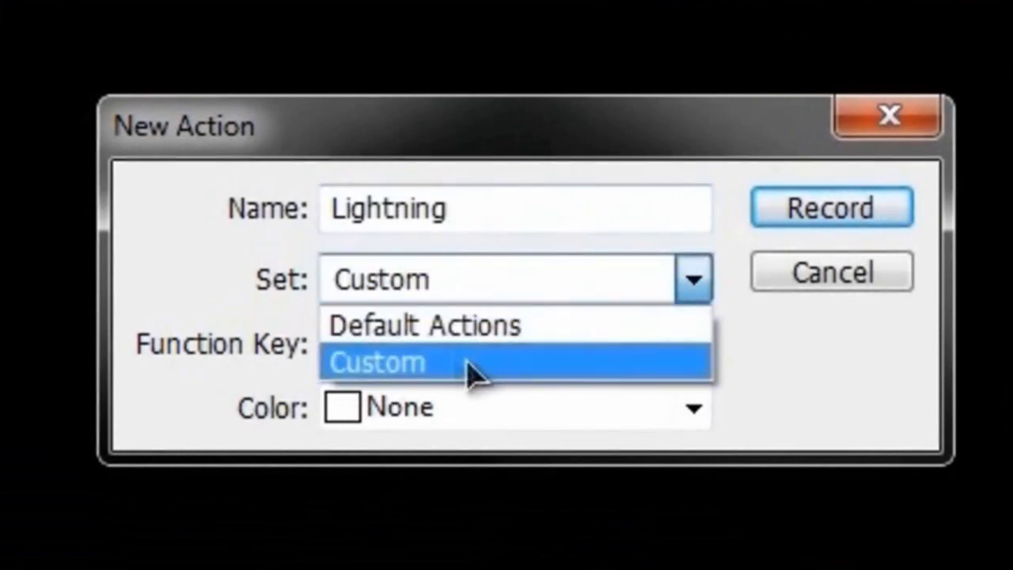
left_click(512, 371)
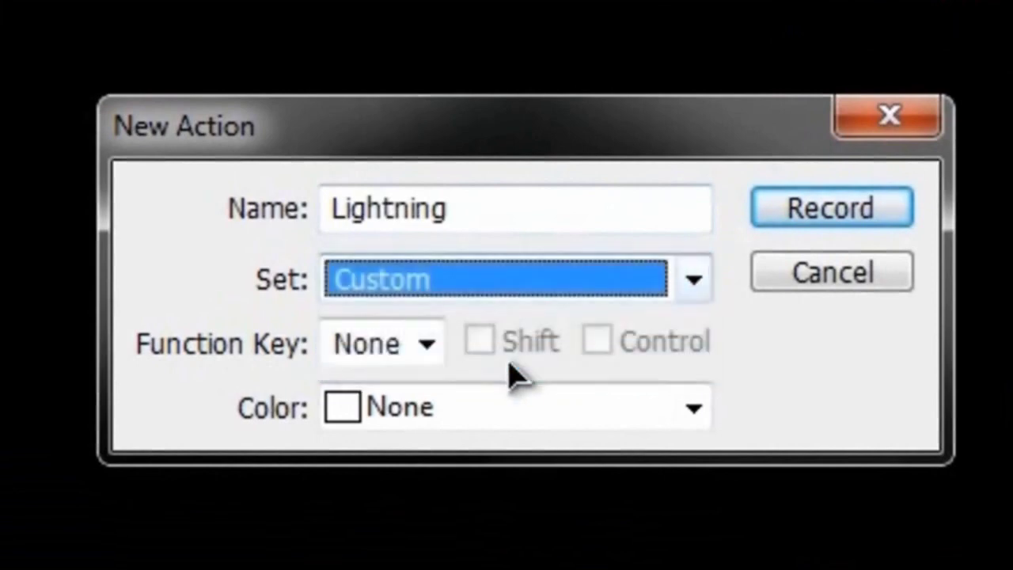
left_click(425, 348)
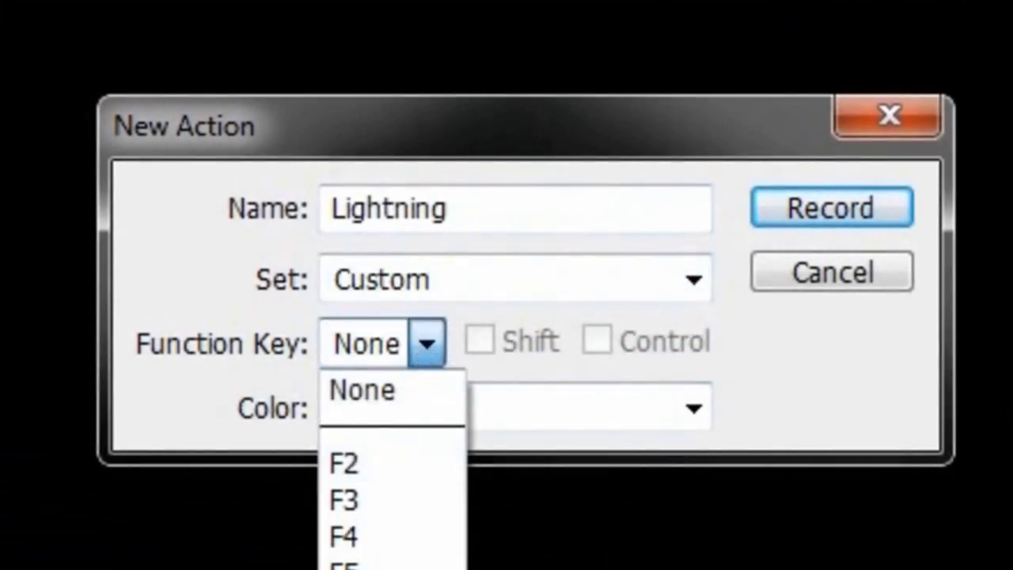
left_click(356, 563)
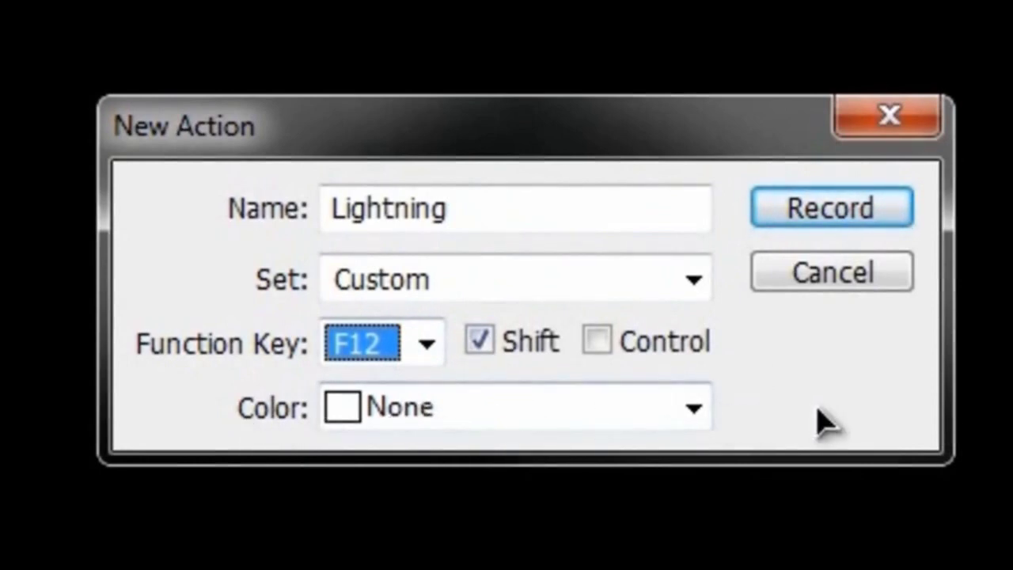
left_click(808, 212)
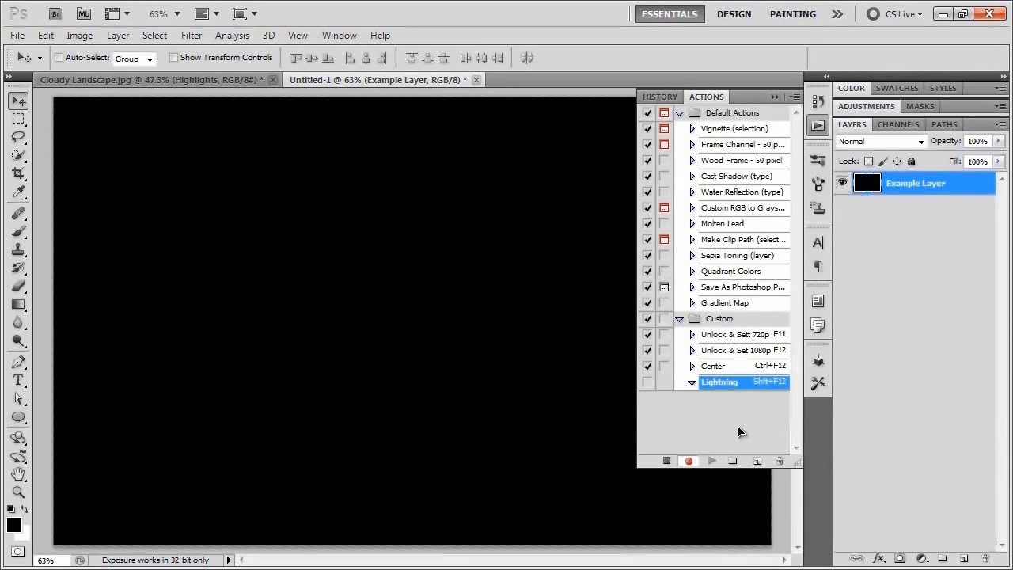
Reset the foreground and background colors to their defaults and add a new layer named TEMP-BOLT above Example Layer
key("d")
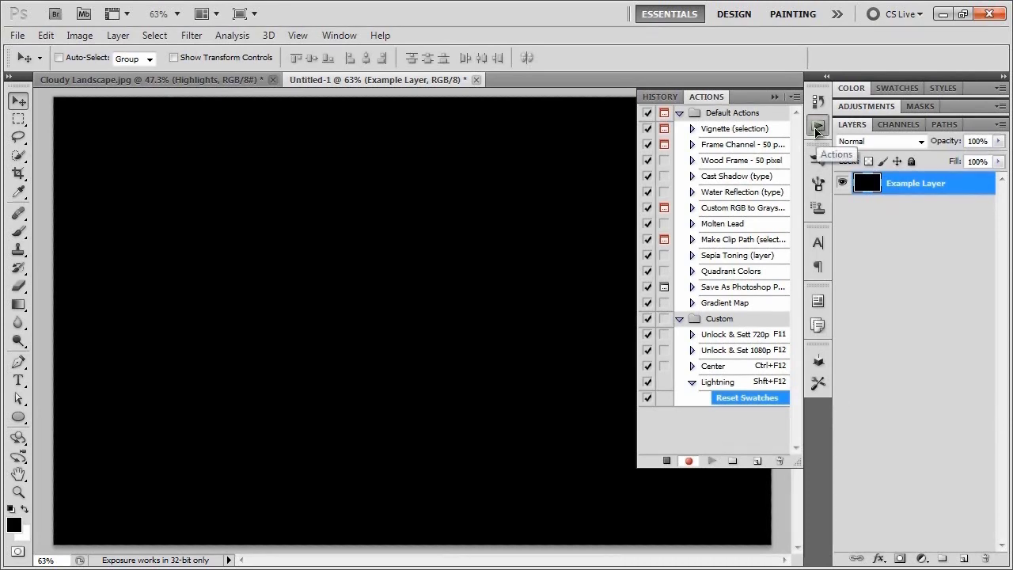
left_click(817, 128)
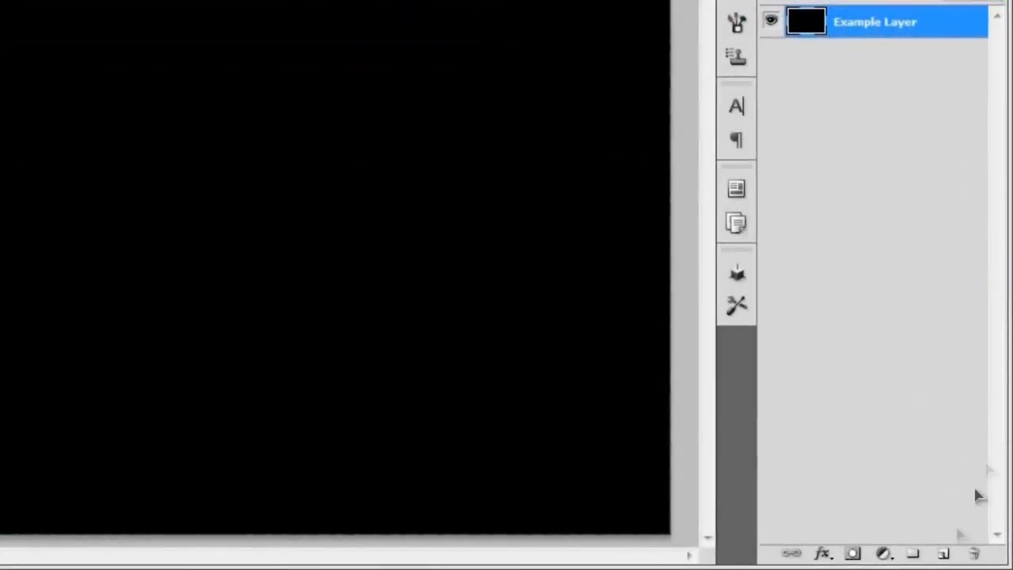
left_click(940, 554)
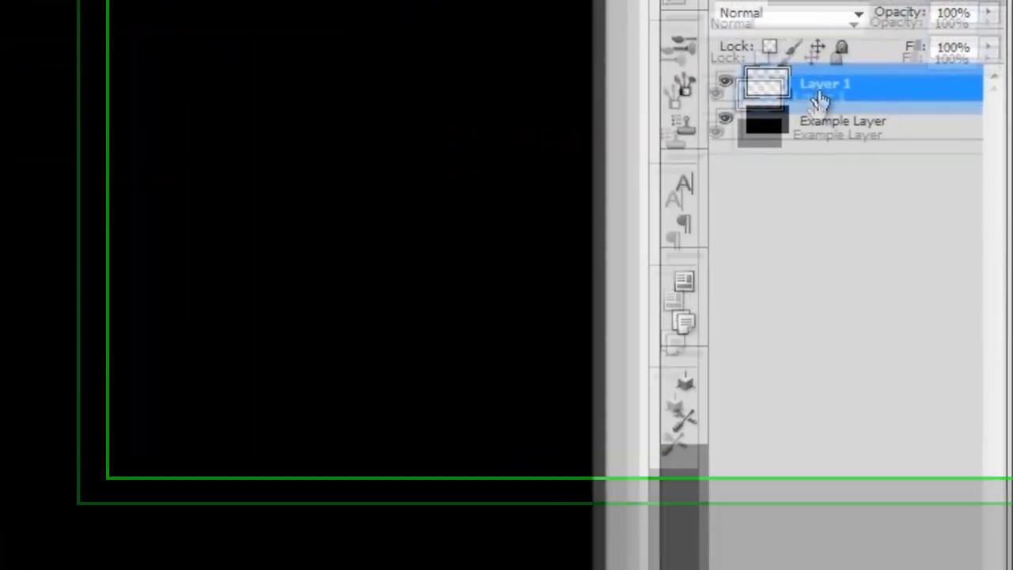
double_click(823, 87)
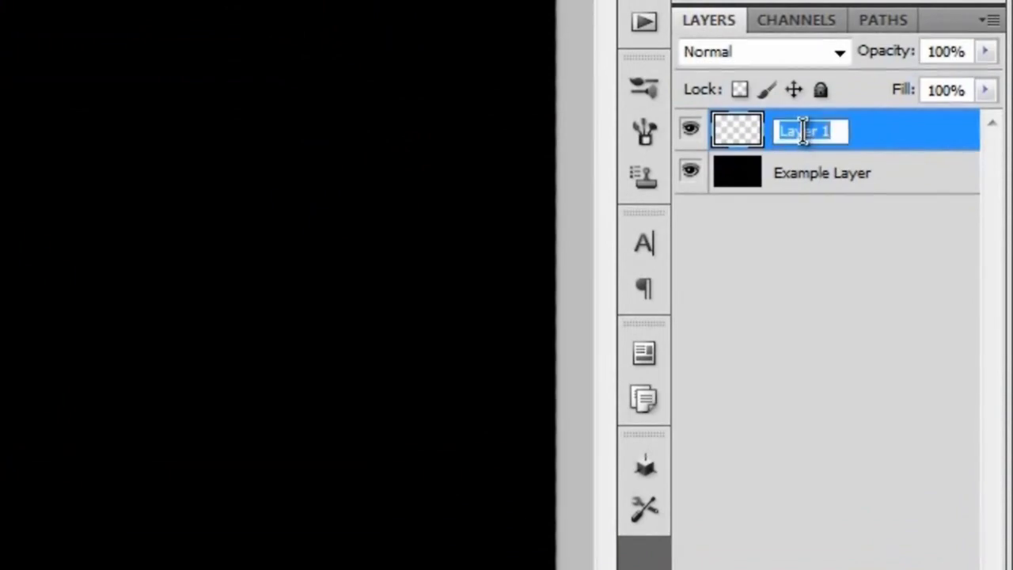
type("TE")
type("-BOLT")
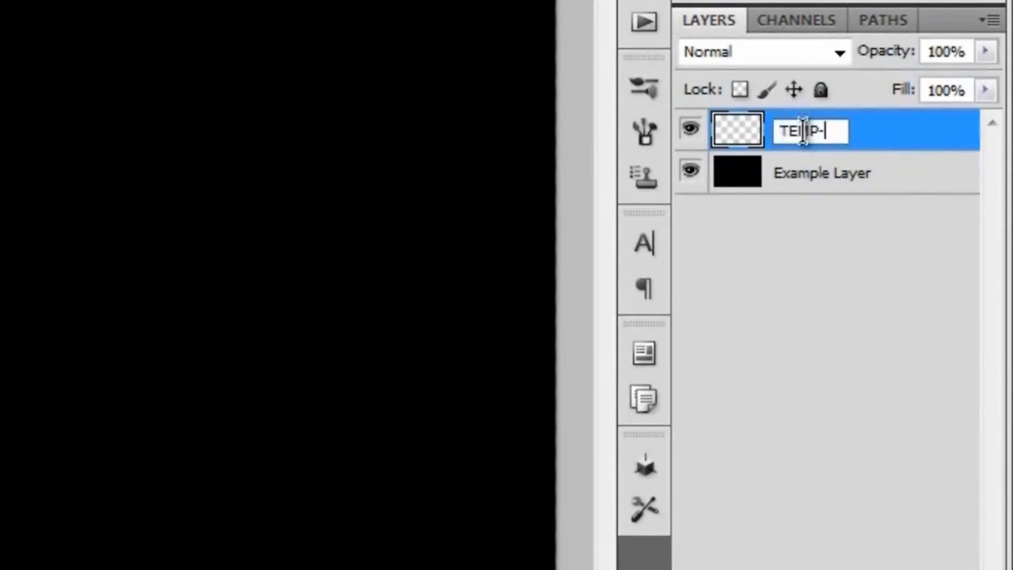
key("Return")
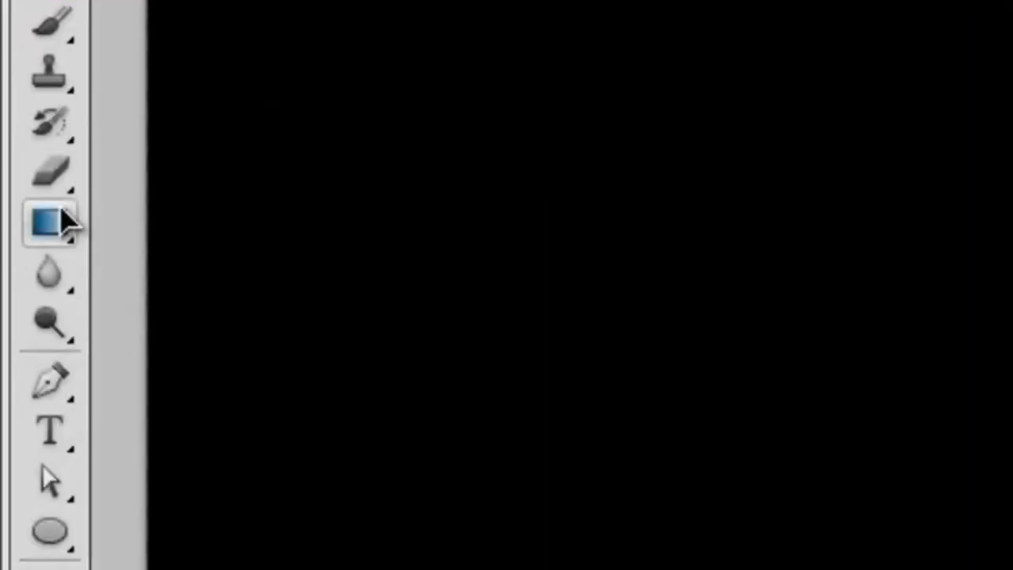
Activate the Gradient tool with the black-to-white gradient in linear style
left_click(64, 221)
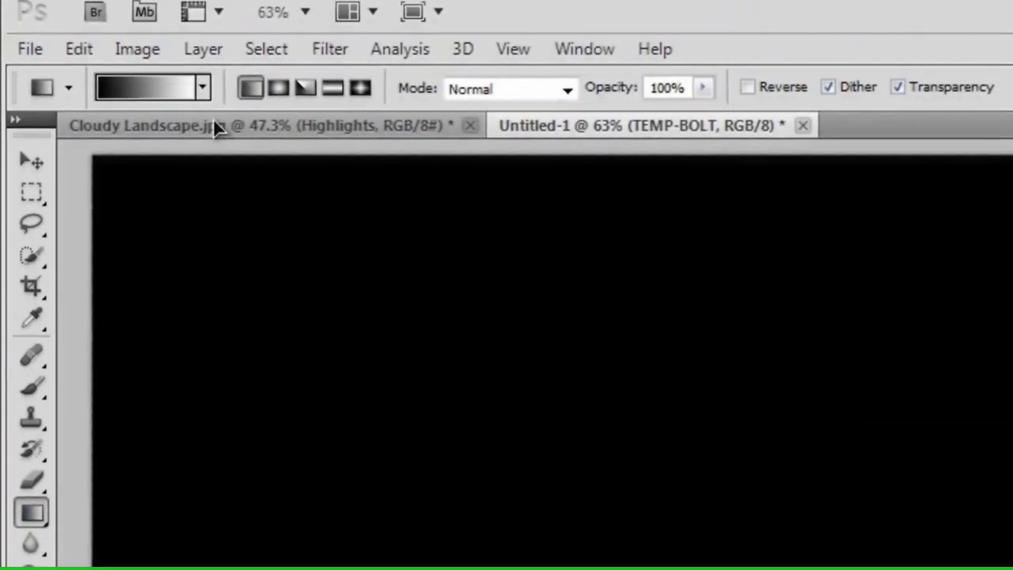
left_click(201, 98)
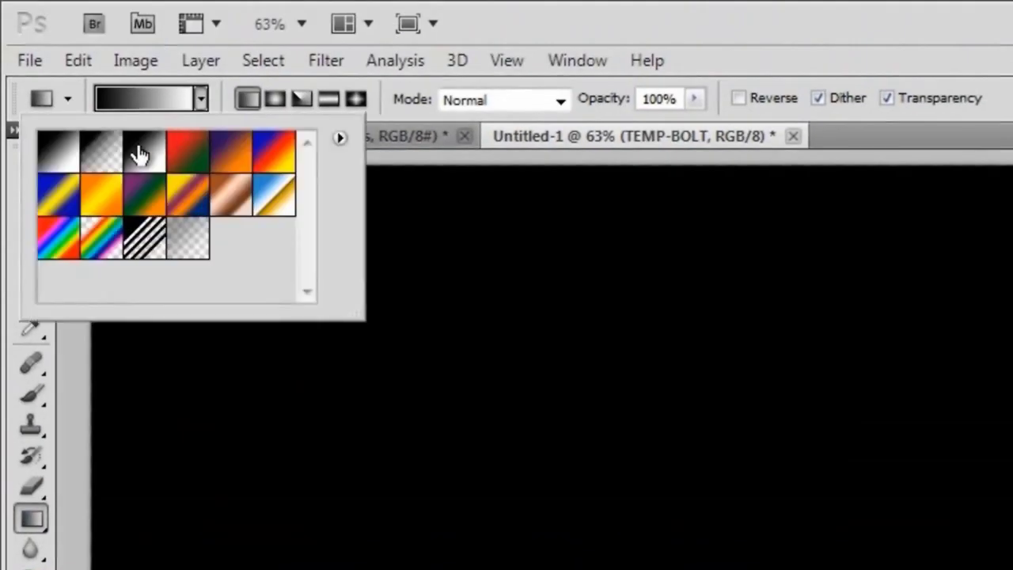
left_click(204, 97)
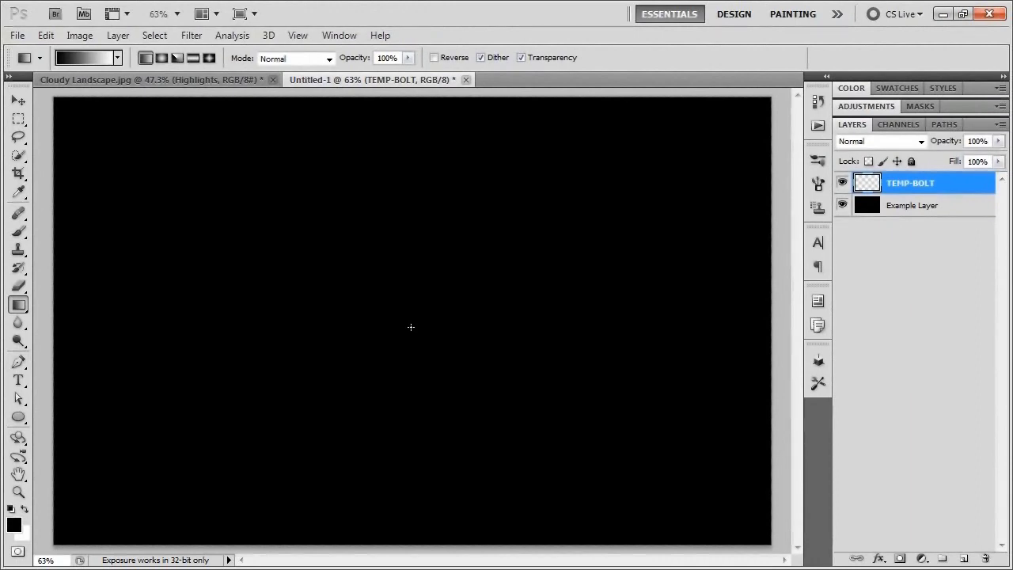
Show the document rulers with their units set to percent
key("ctrl+r")
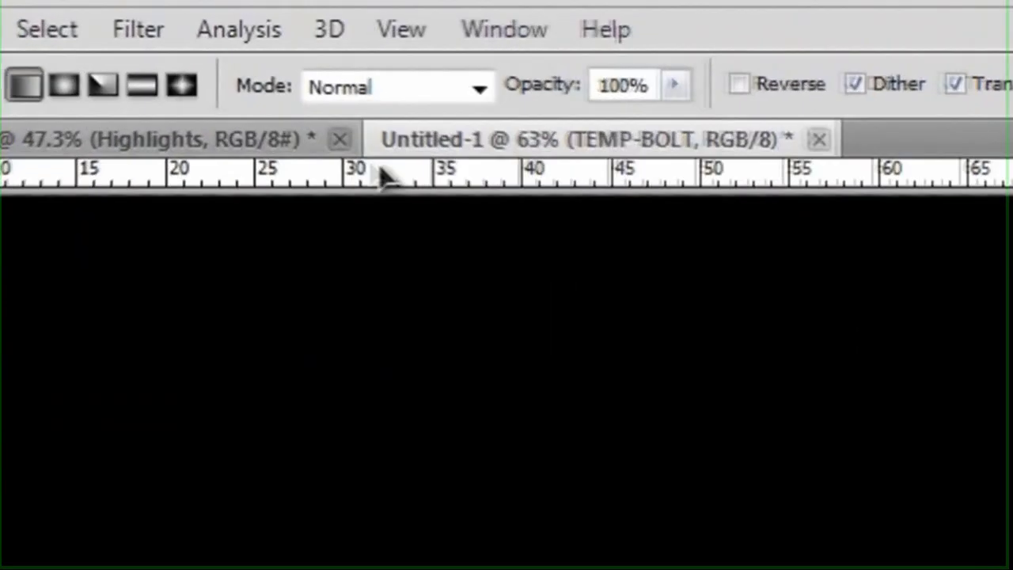
right_click(291, 94)
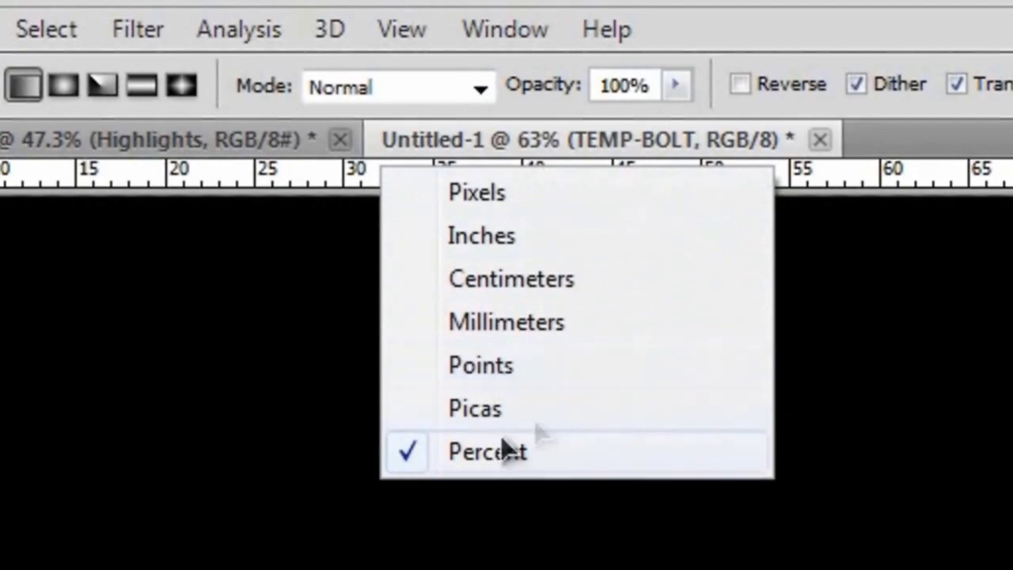
left_click(644, 447)
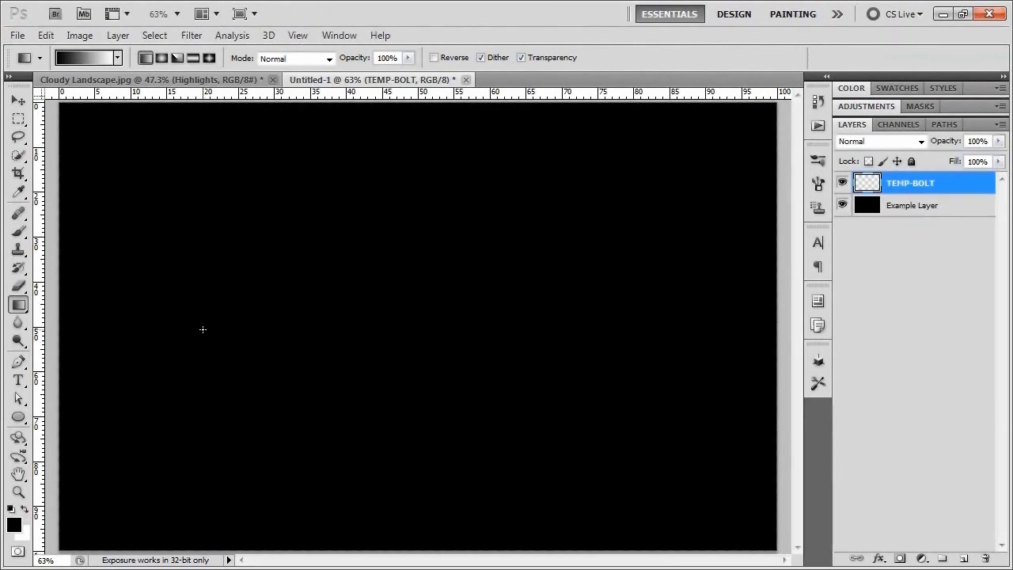
Draw a horizontal black-to-white linear gradient on the TEMP-BOLT layer from about 20% to 80% of the canvas width, at mid-height
left_click_drag(203, 329, 615, 328)
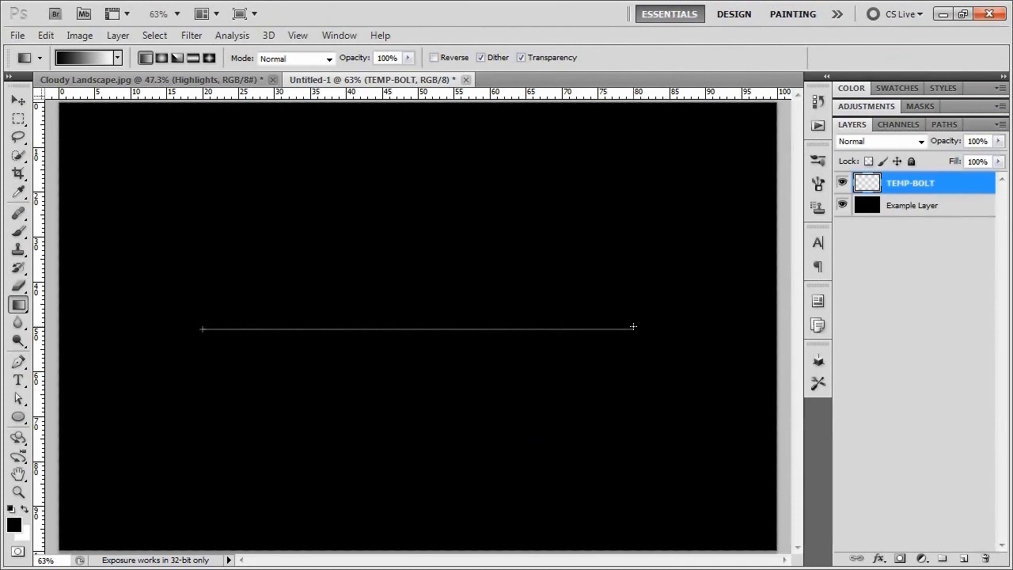
left_click_drag(633, 326, 633, 326)
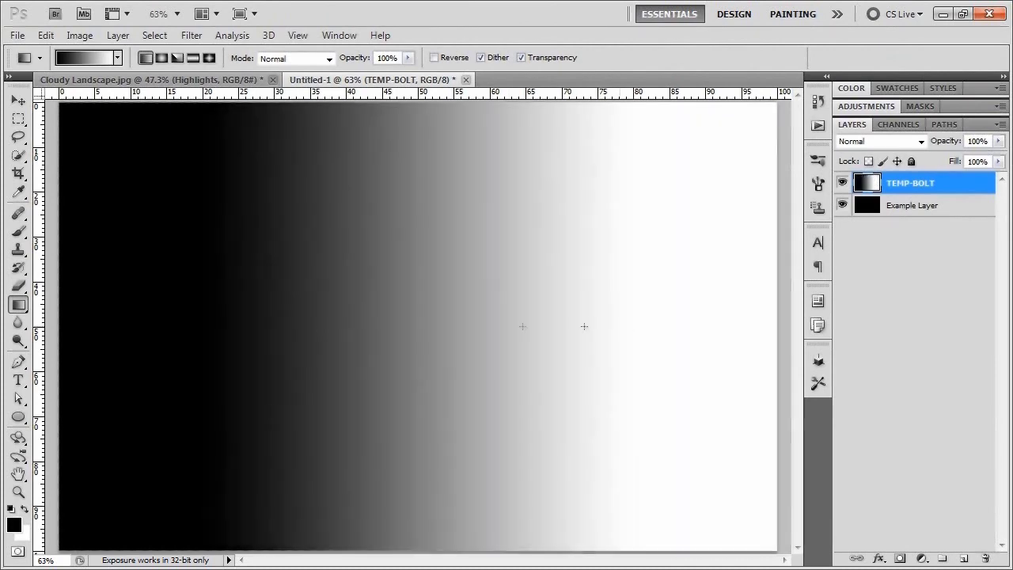
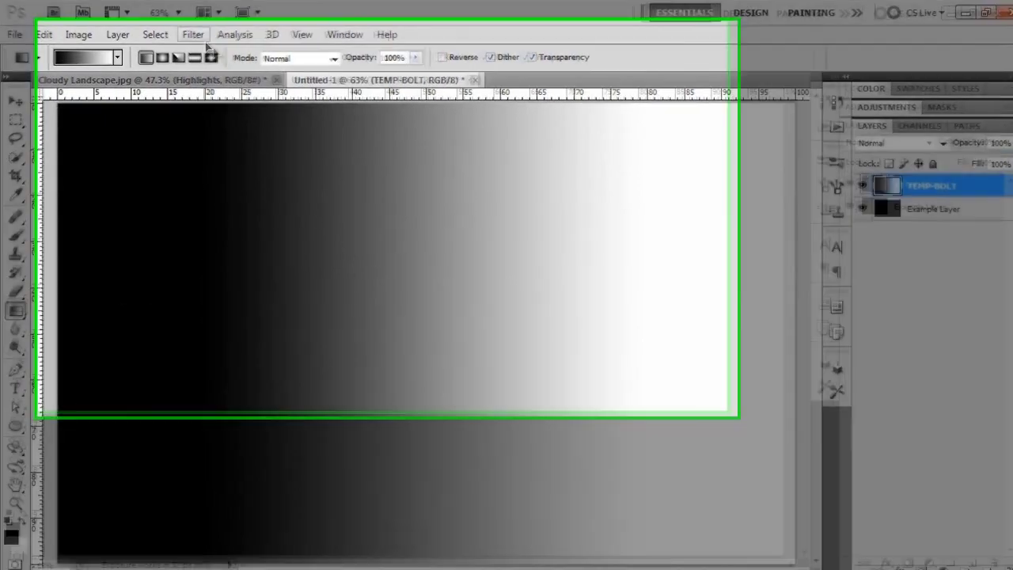
Render Difference Clouds over the gradient on the TEMP-BOLT layer and invert the result
left_click(191, 35)
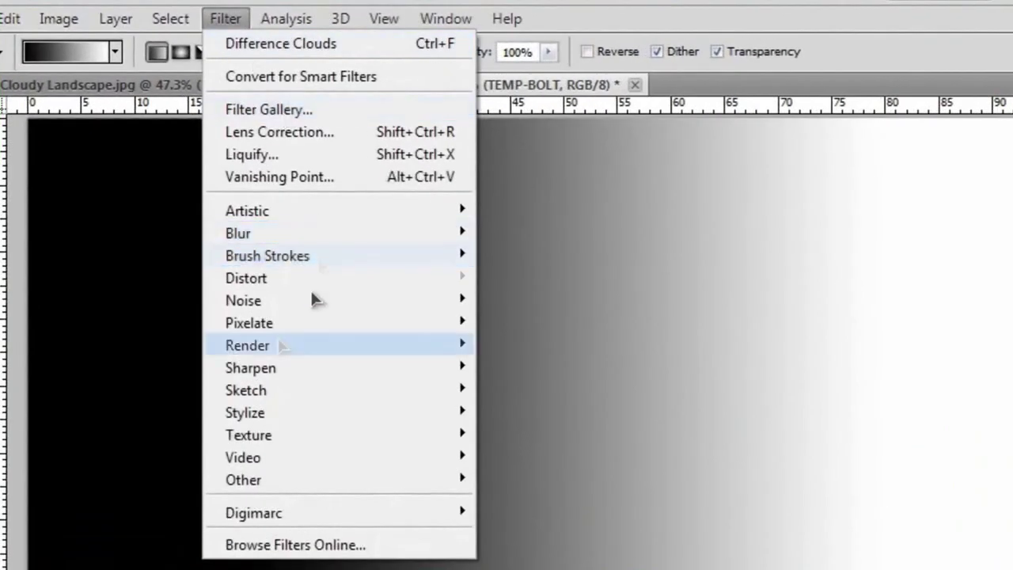
mouse_move(316, 343)
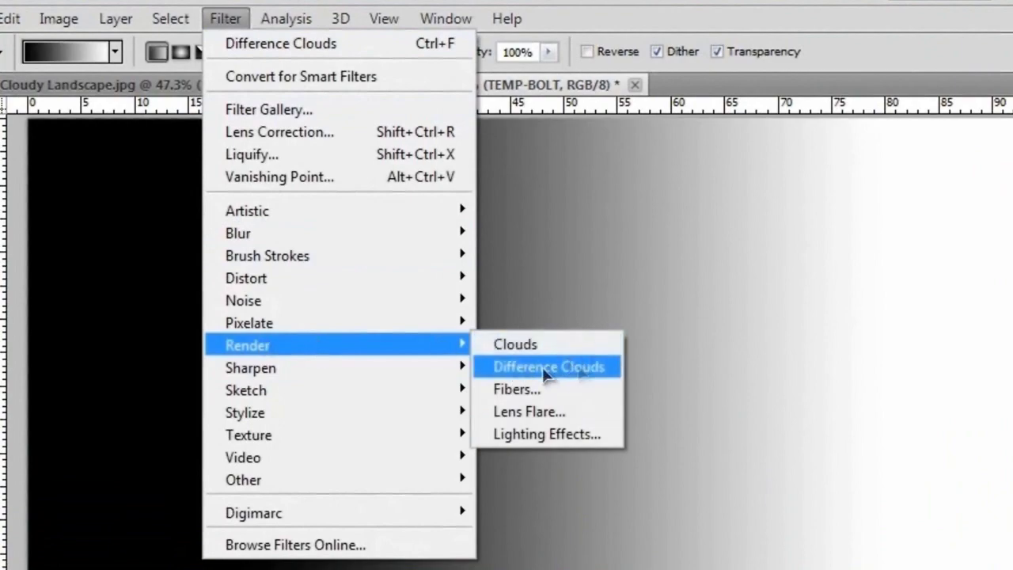
left_click(609, 367)
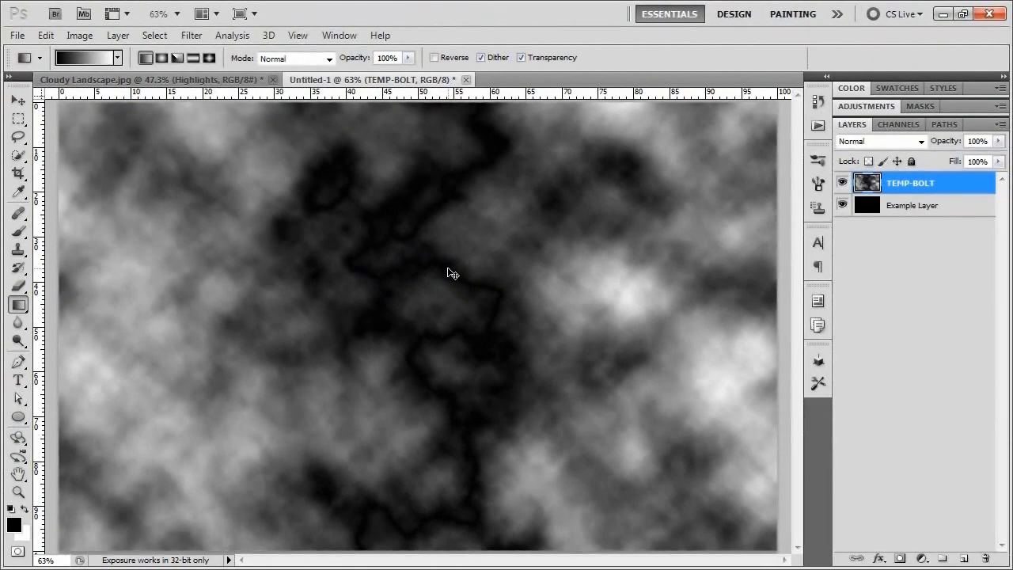
key("ctrl+i")
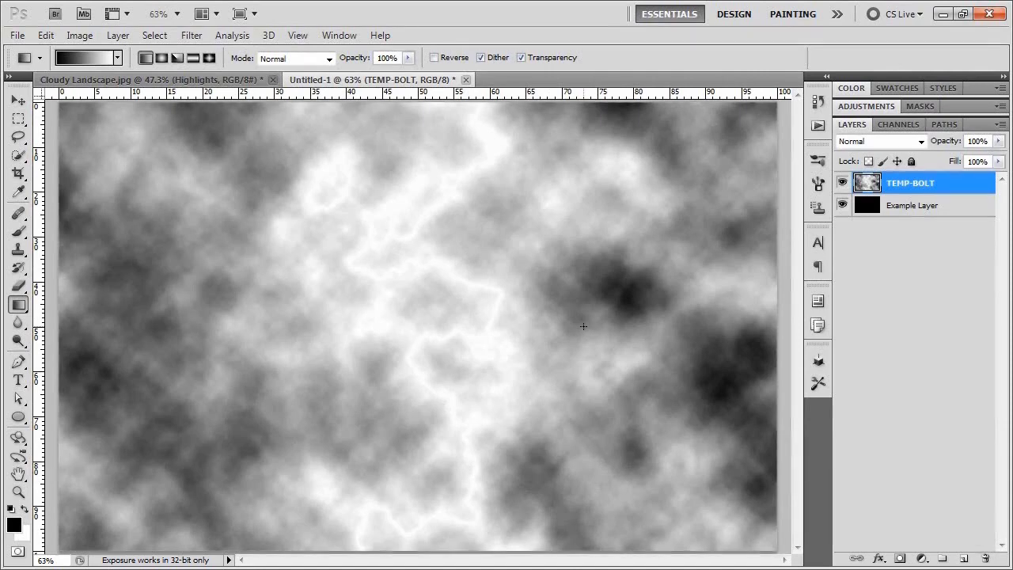
Apply Levels to the TEMP-BOLT layer with input levels of 40, 0.10 and 253
key("ctrl+l")
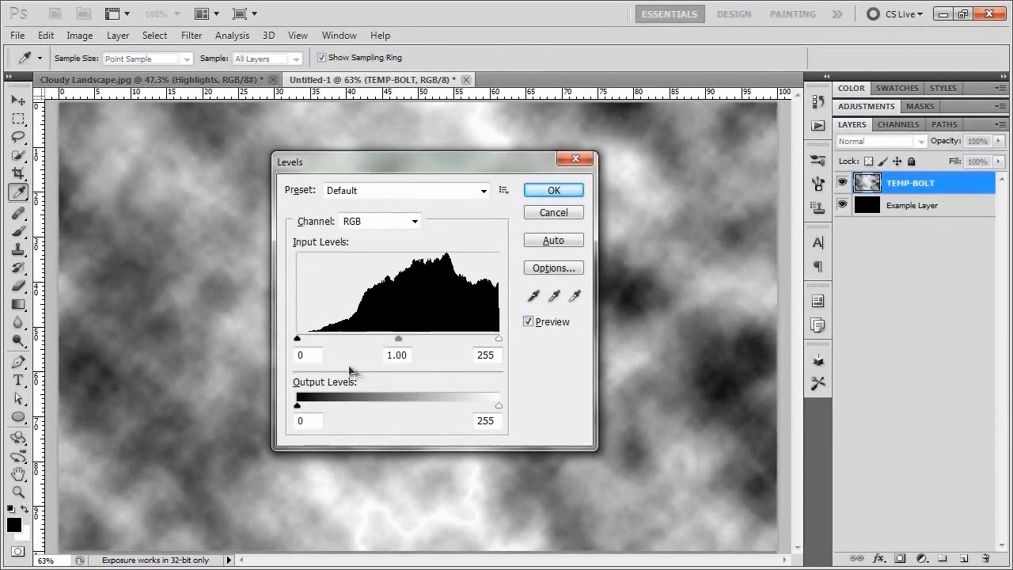
double_click(307, 355)
type("40")
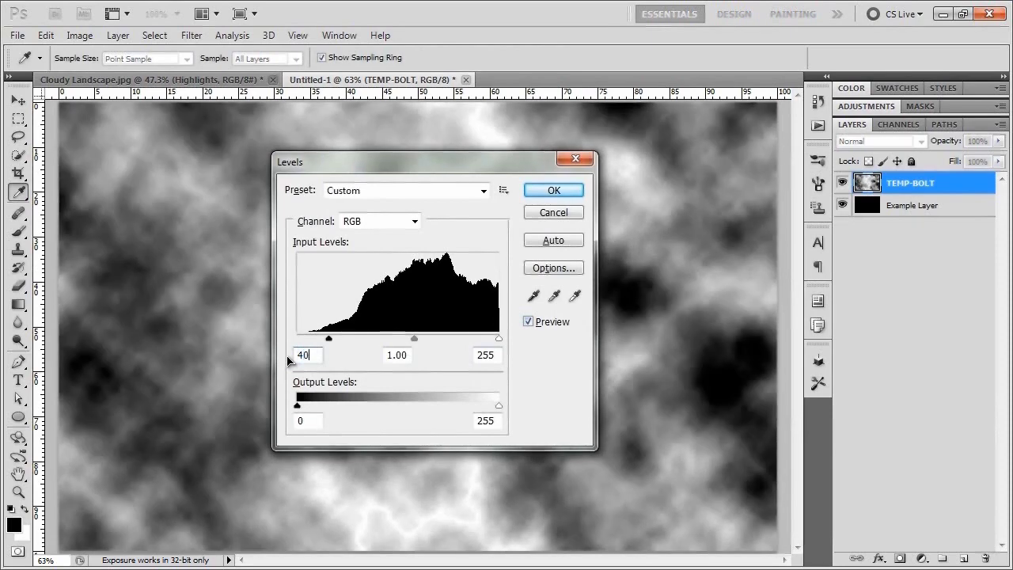
key("Tab")
type(".1")
key("Tab")
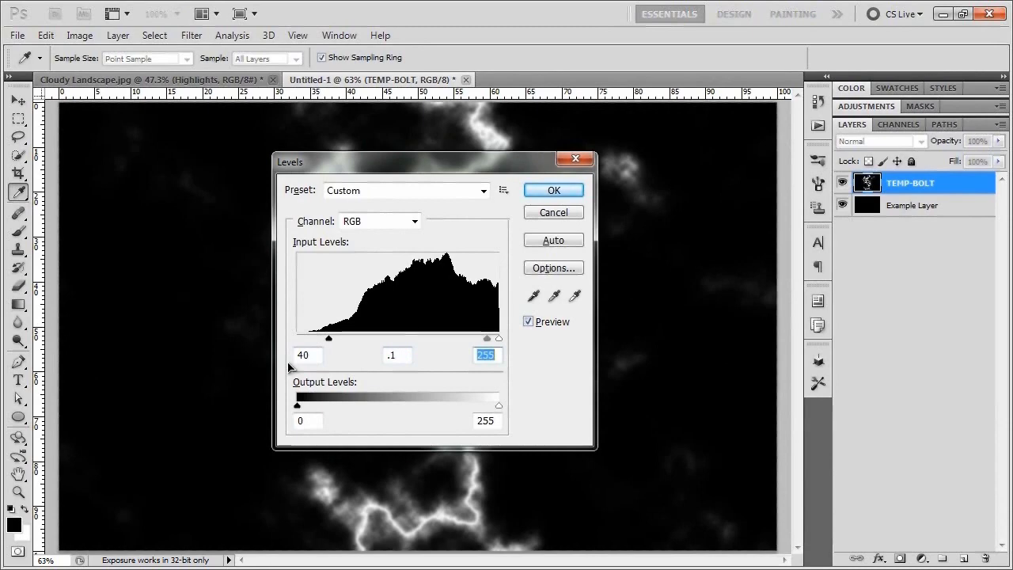
type("253")
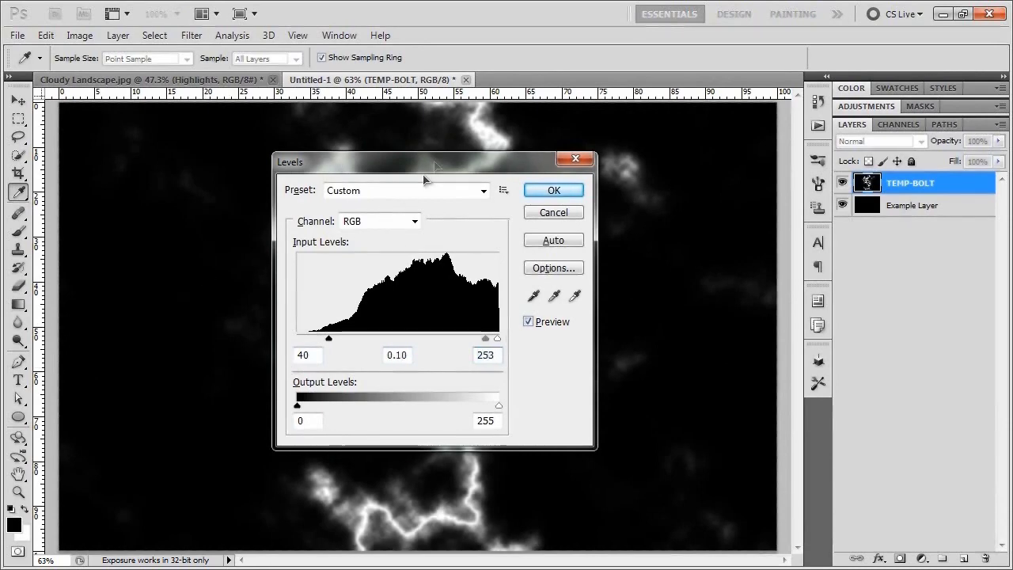
left_click(553, 190)
key("g")
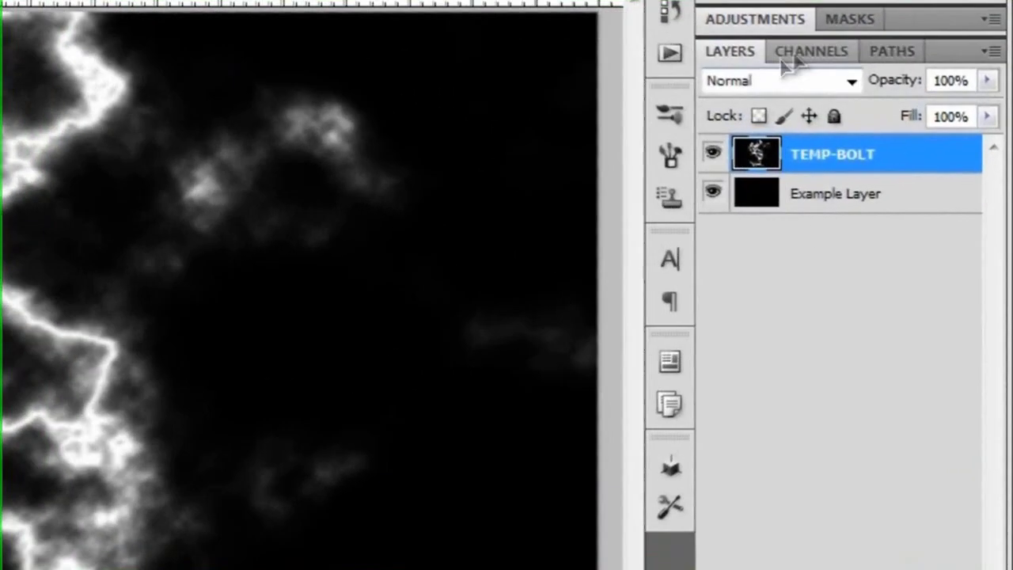
Load the RGB composite channel as a selection and return to the layer list
left_click(796, 51)
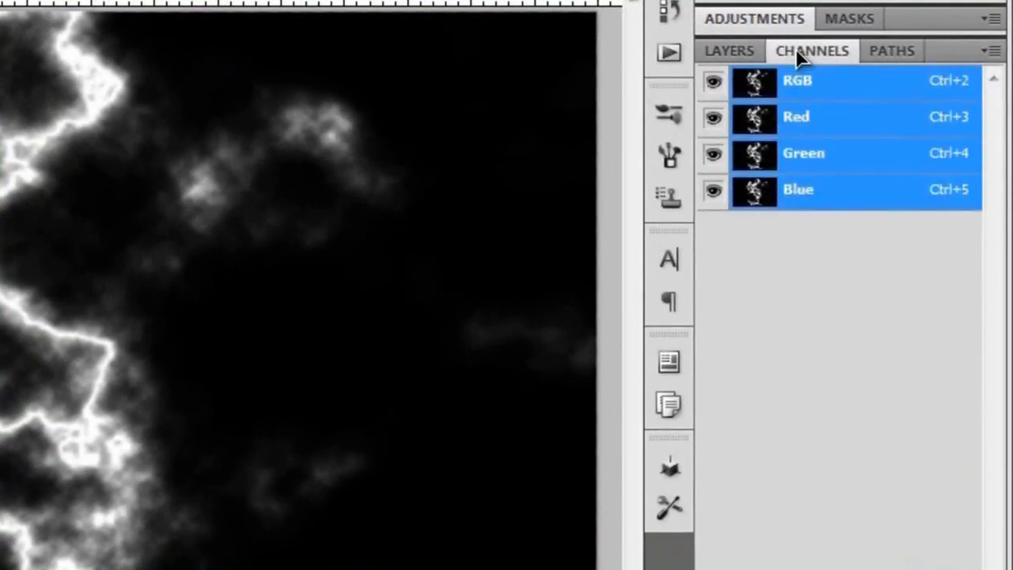
left_click(756, 93, "ctrl")
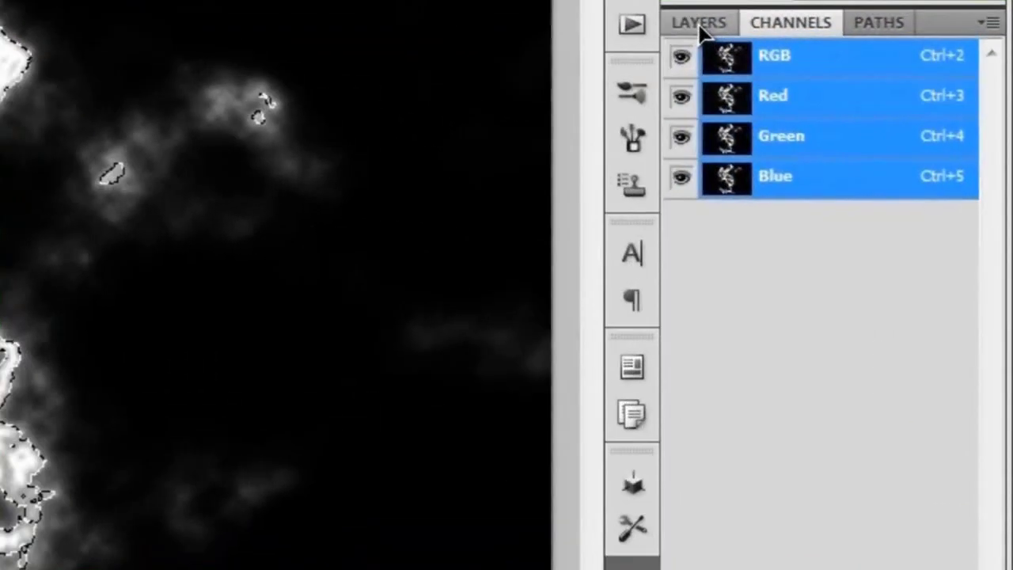
left_click(852, 125)
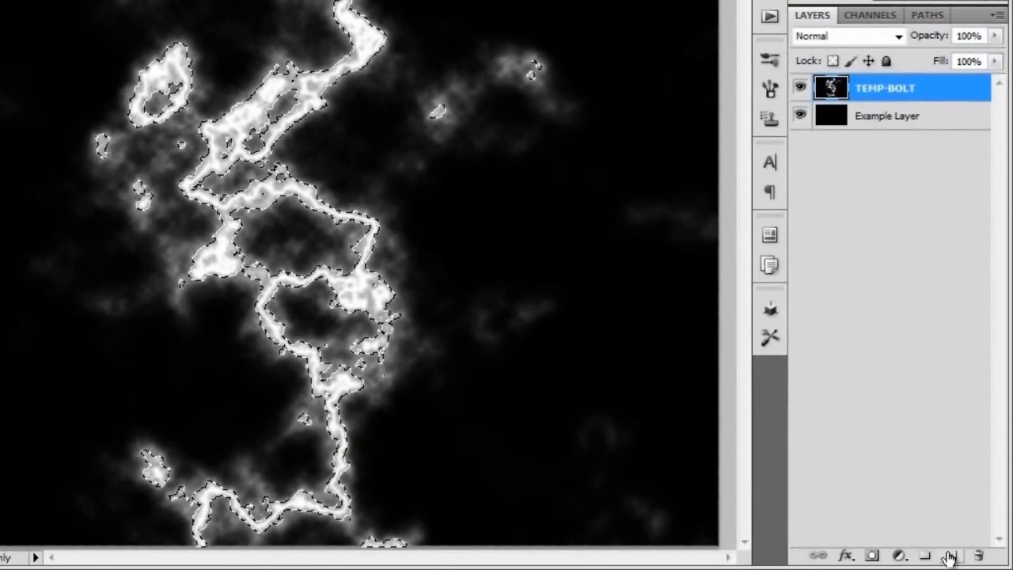
Add a new layer above TEMP-BOLT, fill the bolt selection with white and deselect
left_click(948, 557)
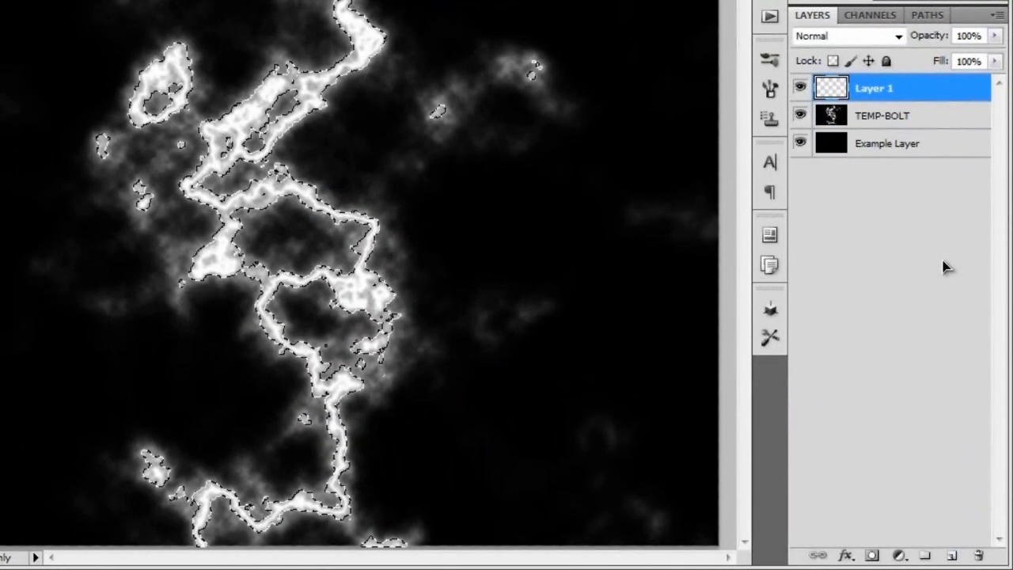
key("alt+BackSpace")
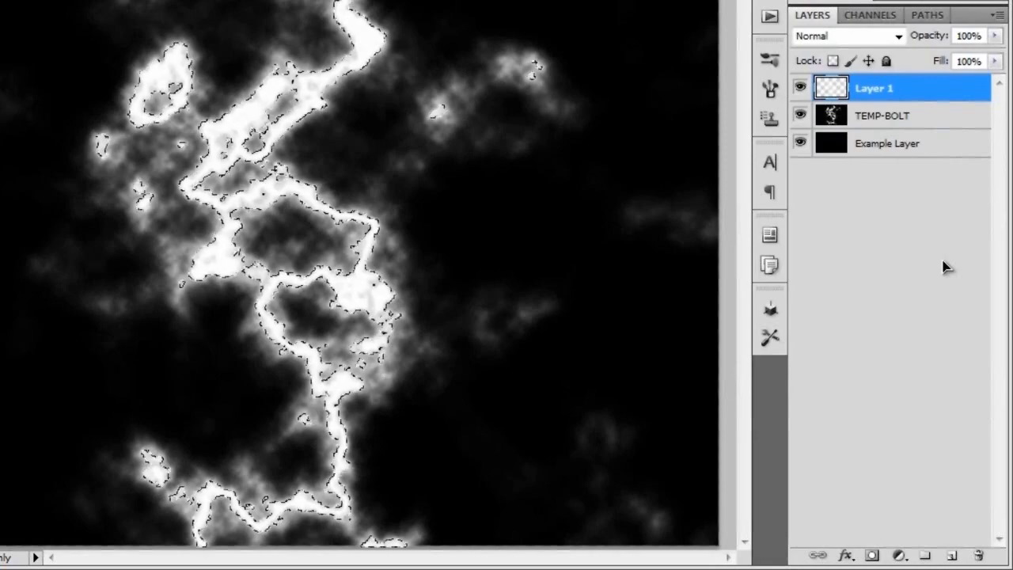
key("ctrl+d")
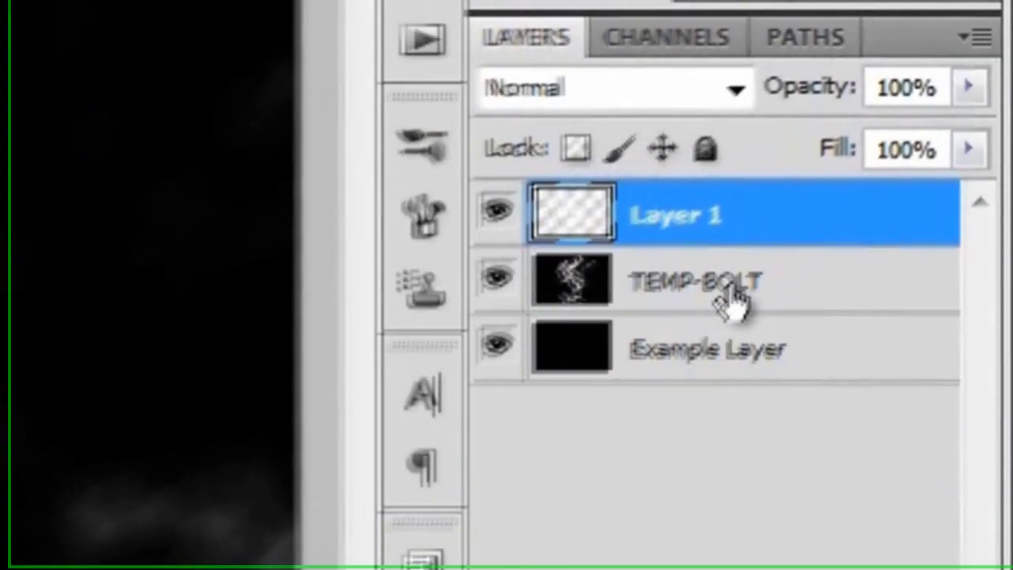
Delete the TEMP-BOLT layer, stop recording the Lightning action and collapse its list of commands
left_click(732, 299)
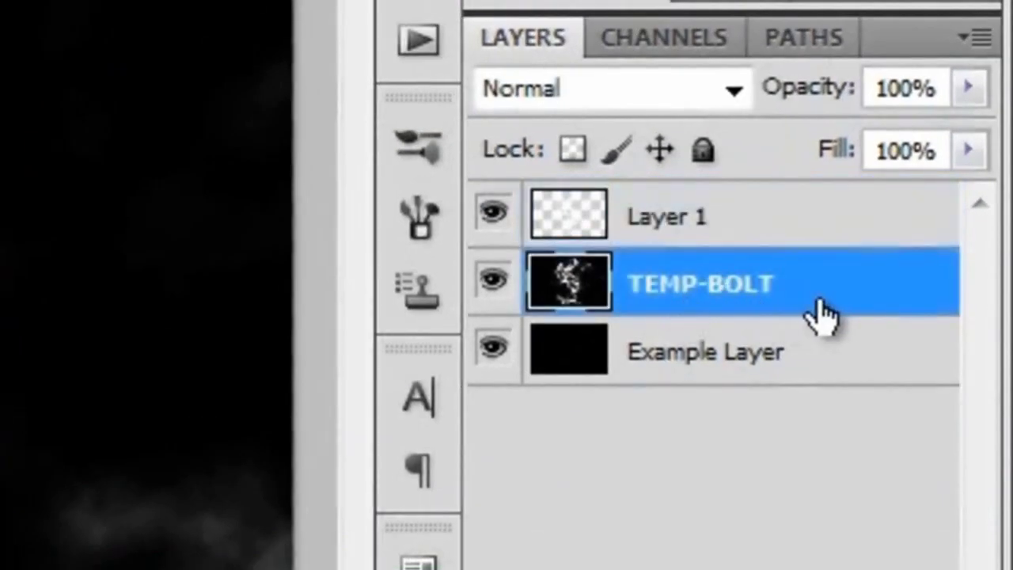
key("ctrl+e")
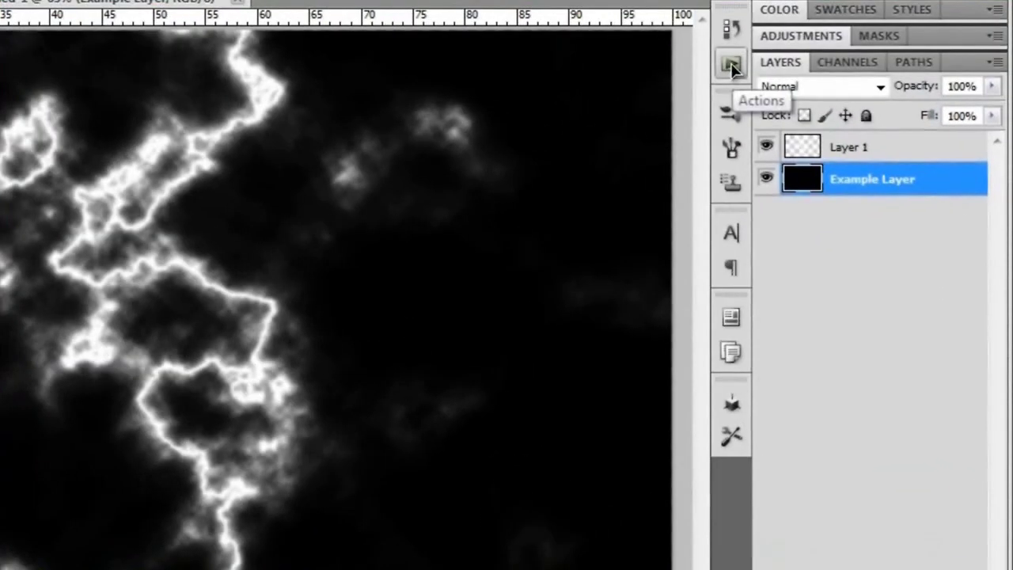
left_click(732, 67)
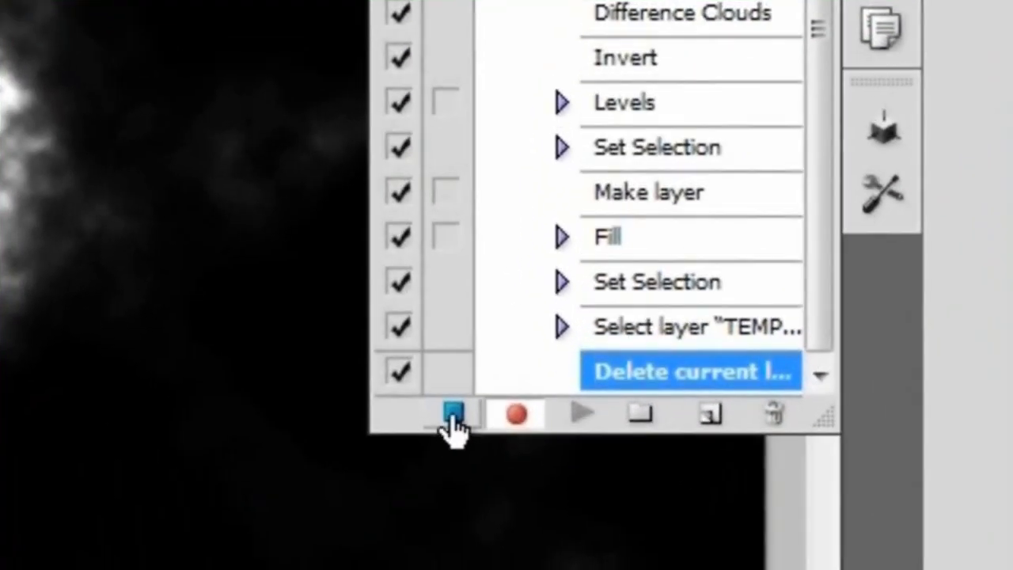
left_click(452, 414)
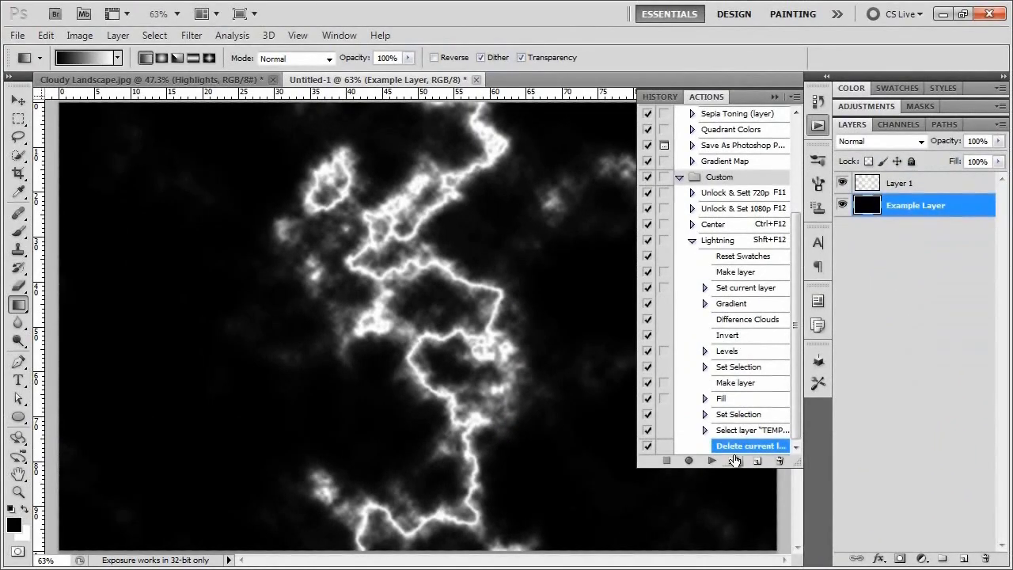
left_click(692, 240)
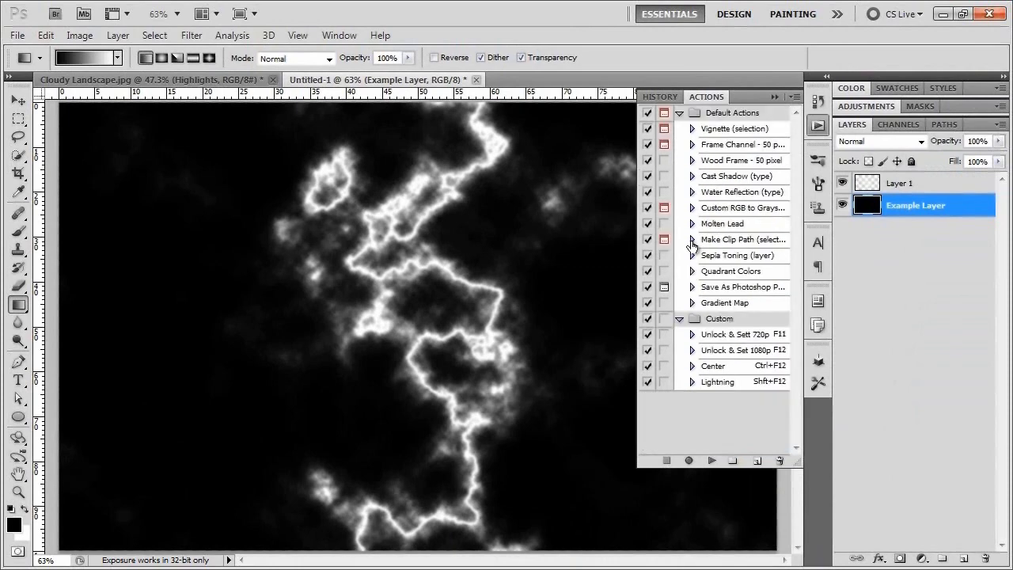
Run the Lightning action with Layer 1 selected and again with Layer 2 selected to generate two more bolts
left_click(716, 381)
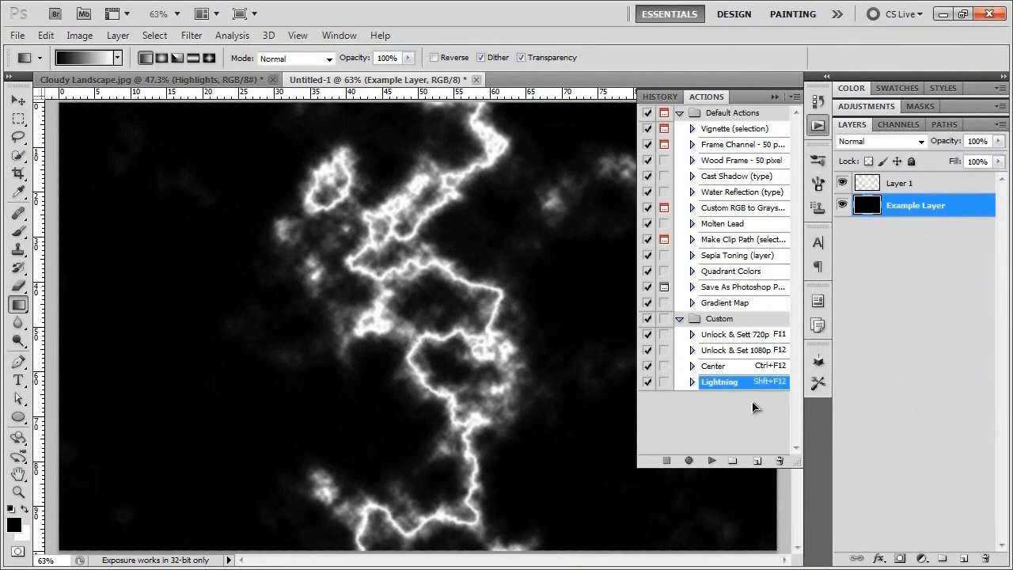
left_click(902, 185)
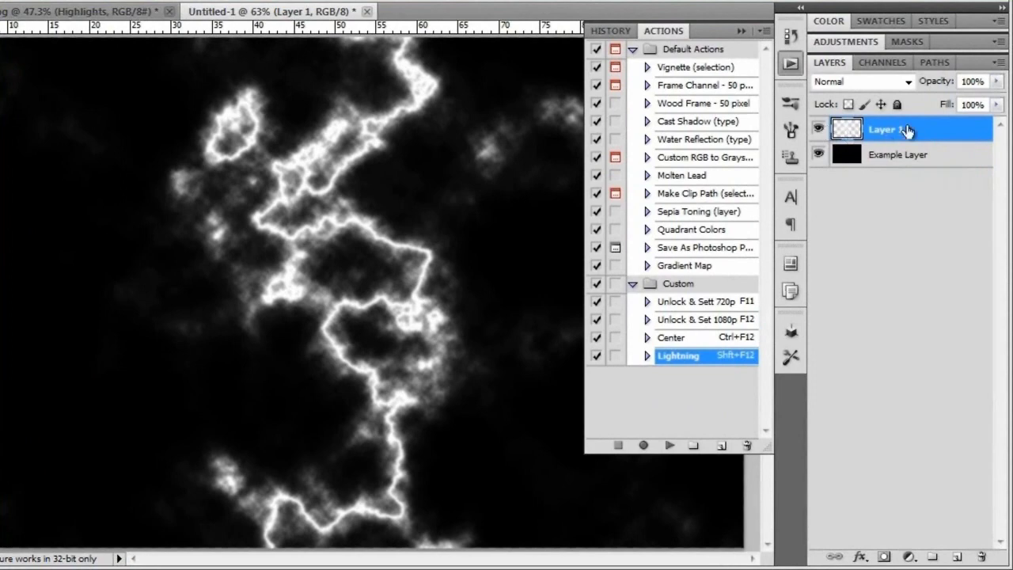
left_click_drag(674, 358, 707, 362)
key("shift+F12")
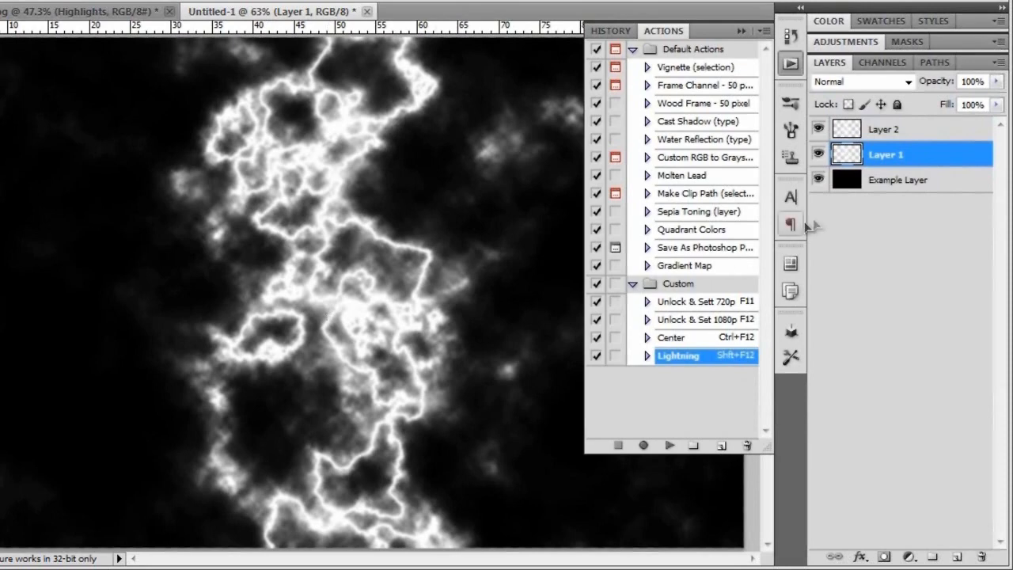
left_click(908, 131)
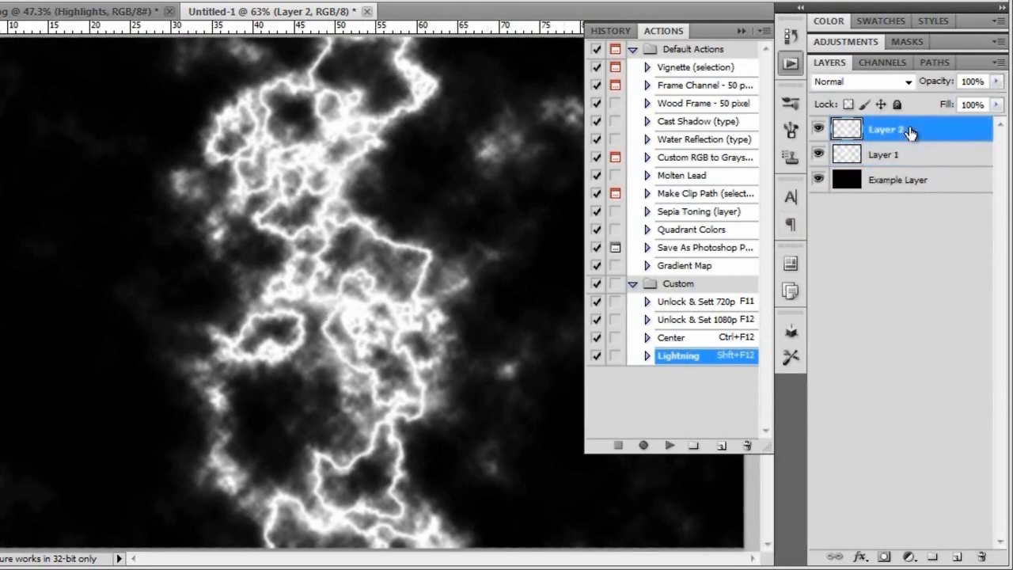
key("shift+F12")
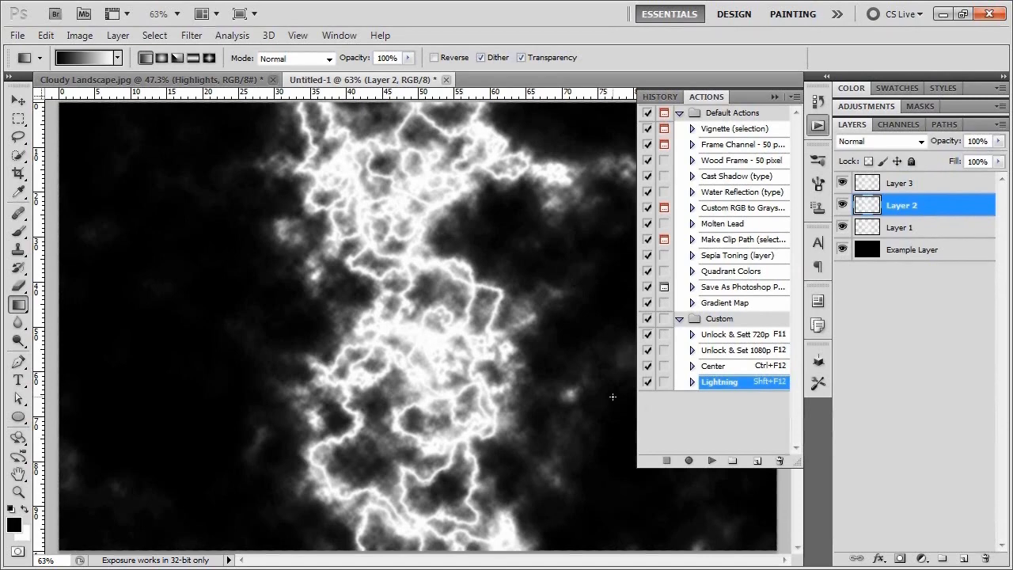
Switch to Cloudy Landscape.jpg and delete the Highlights group and all three Lightning layers, keeping only the Background
left_click(172, 79)
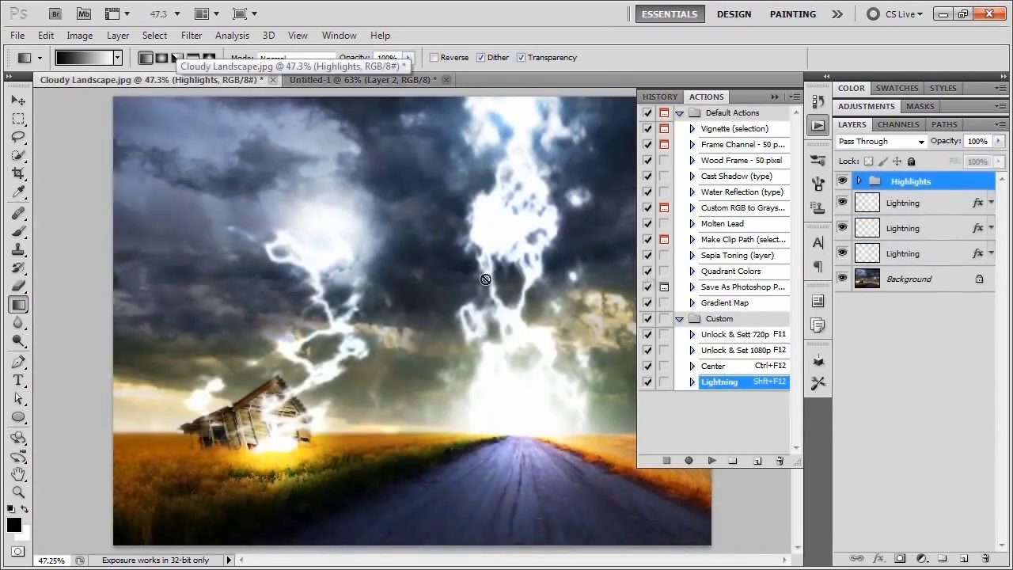
left_click(819, 128)
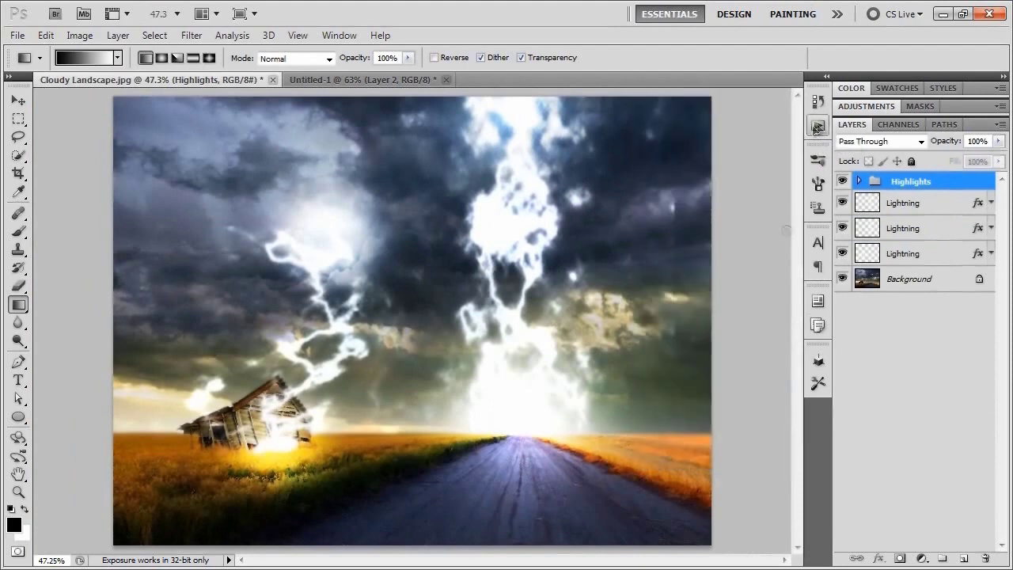
left_click(911, 253, "shift")
key("Delete")
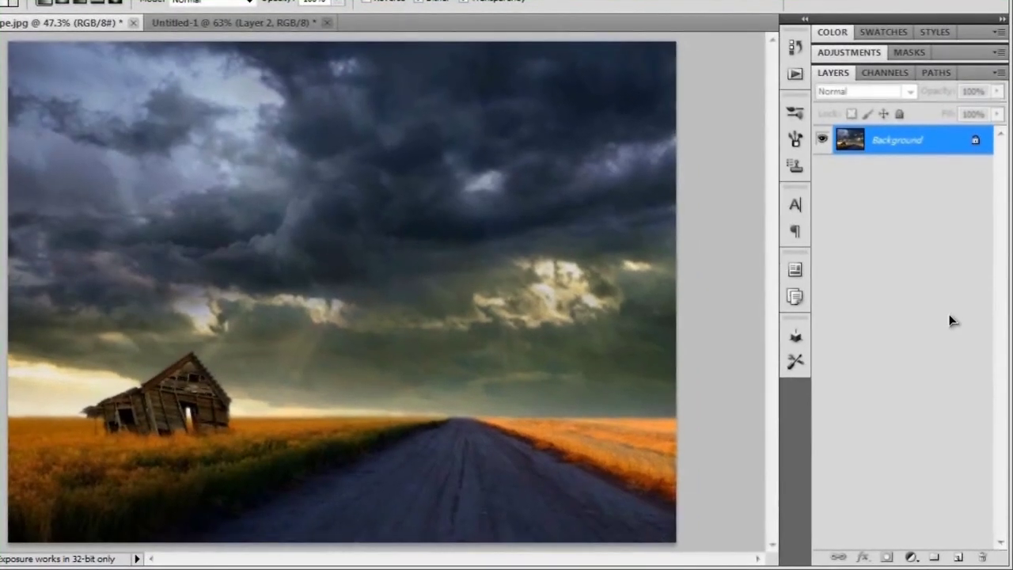
Run the Lightning action on the landscape, then activate the Move tool and select the new bolt layer
key("ctrl+shift+alt+n")
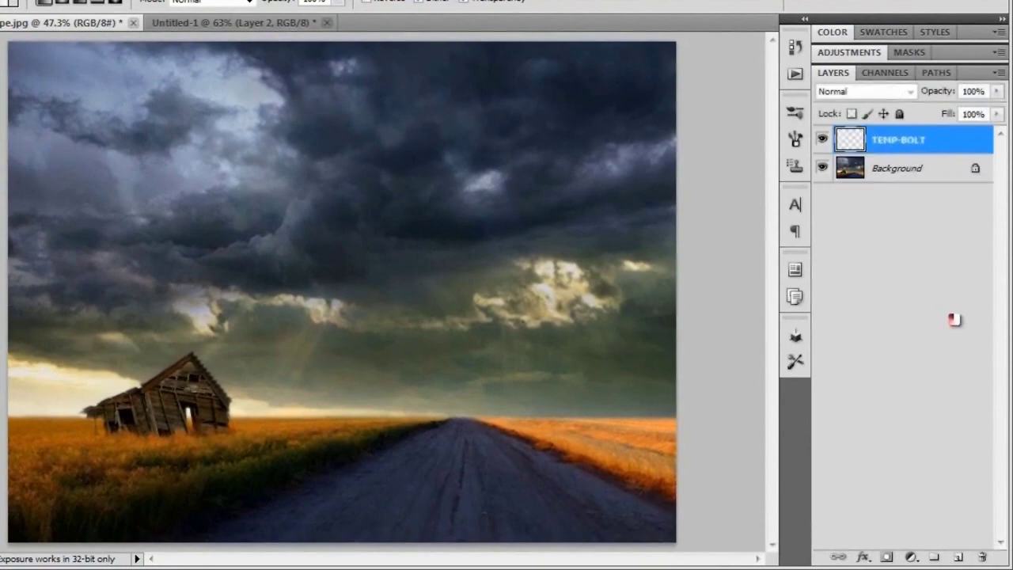
key("alt+bracketleft")
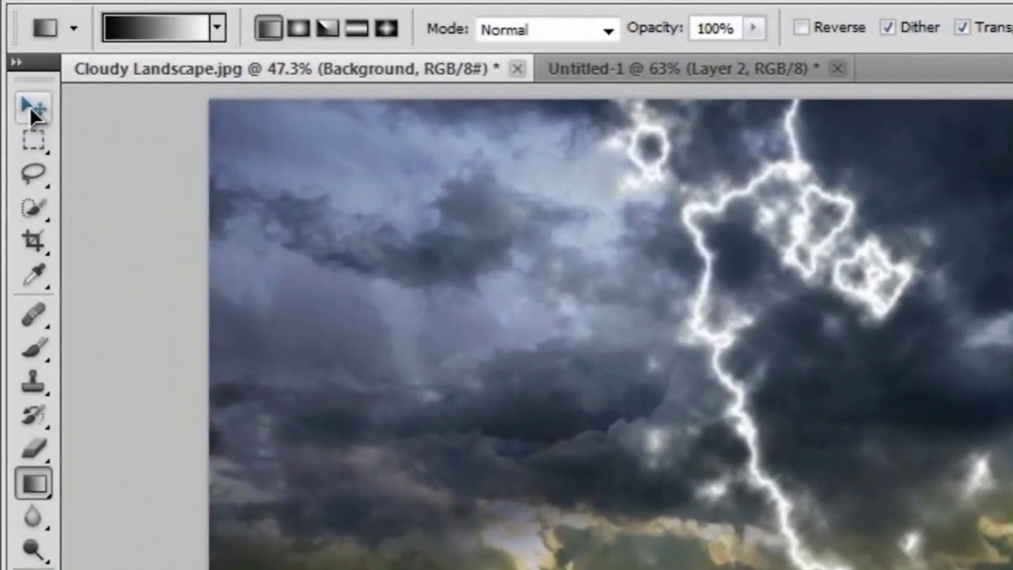
left_click(30, 107)
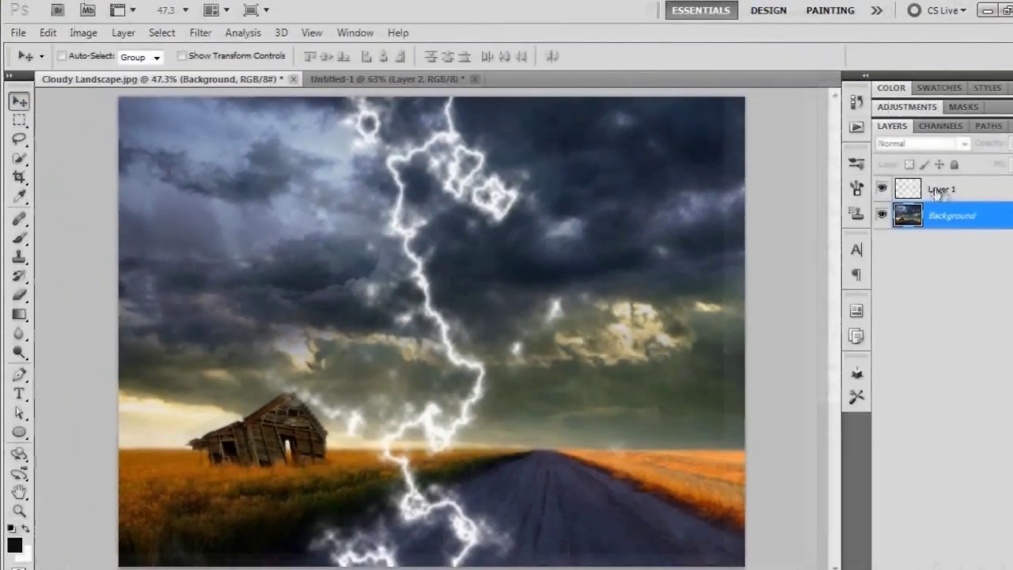
left_click(899, 184)
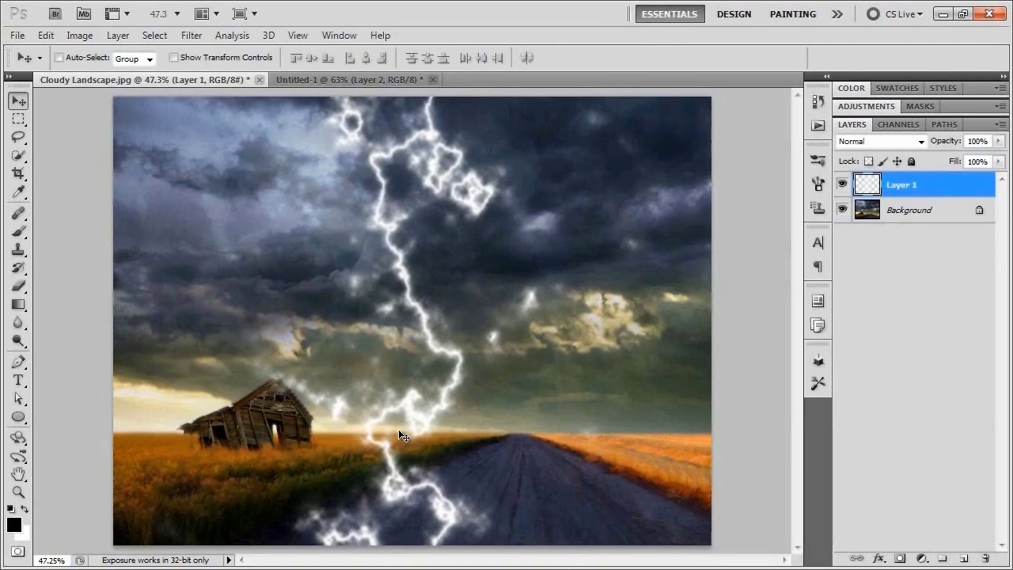
Free-transform the bolt layer to about 57.67% of its size and place it so it strikes the barn
key("ctrl+t")
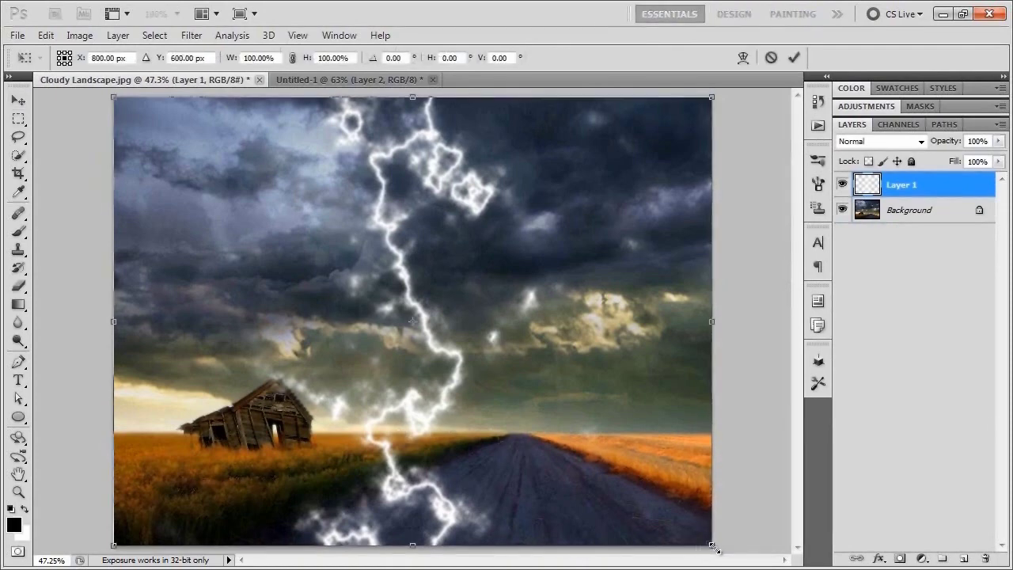
left_click_drag(712, 546, 568, 476)
left_click_drag(483, 395, 357, 394)
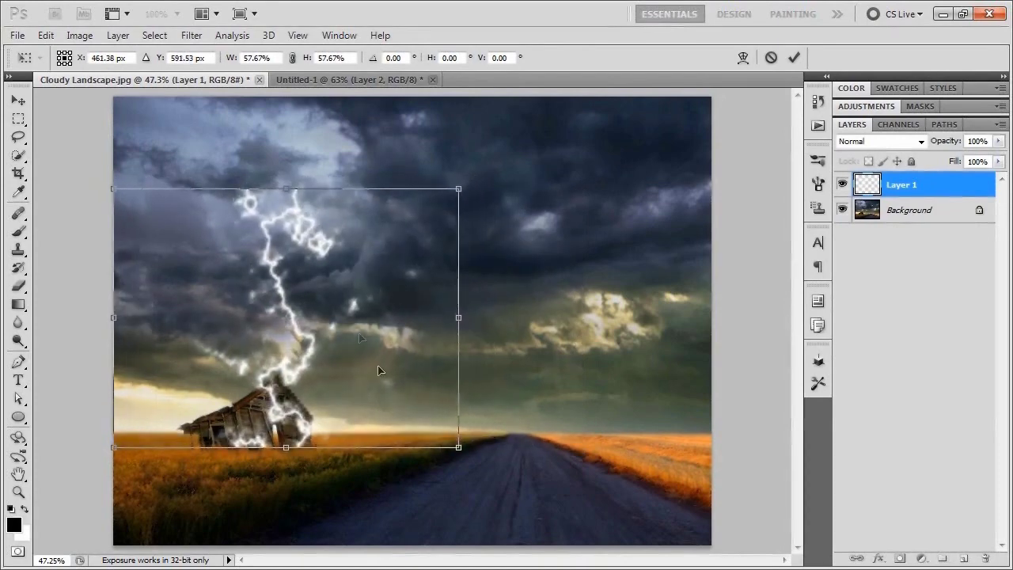
Warp the bolt so its upper part leans toward the road while its lower end hits the barn, and apply the transformation
right_click(307, 301)
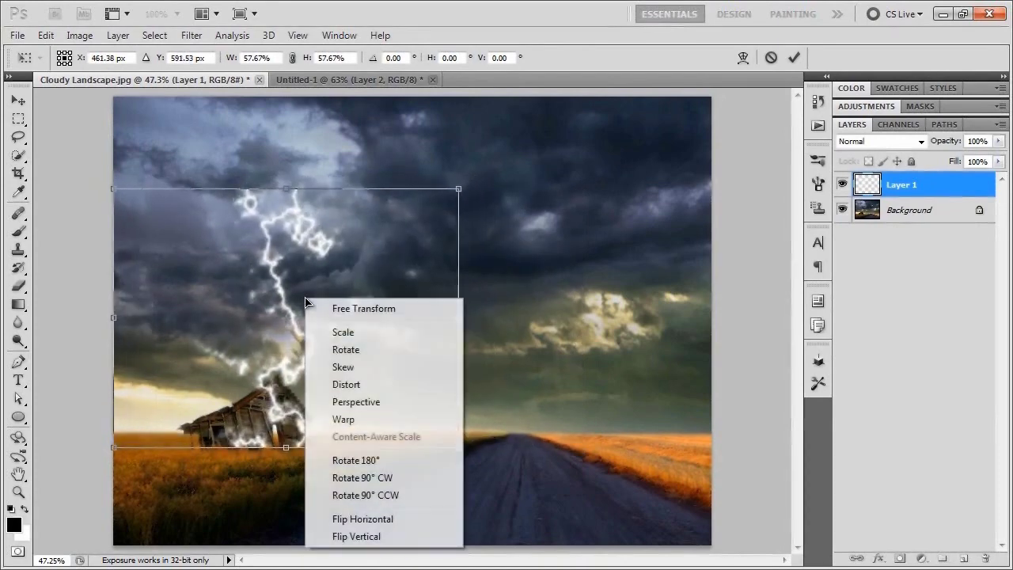
left_click(341, 422)
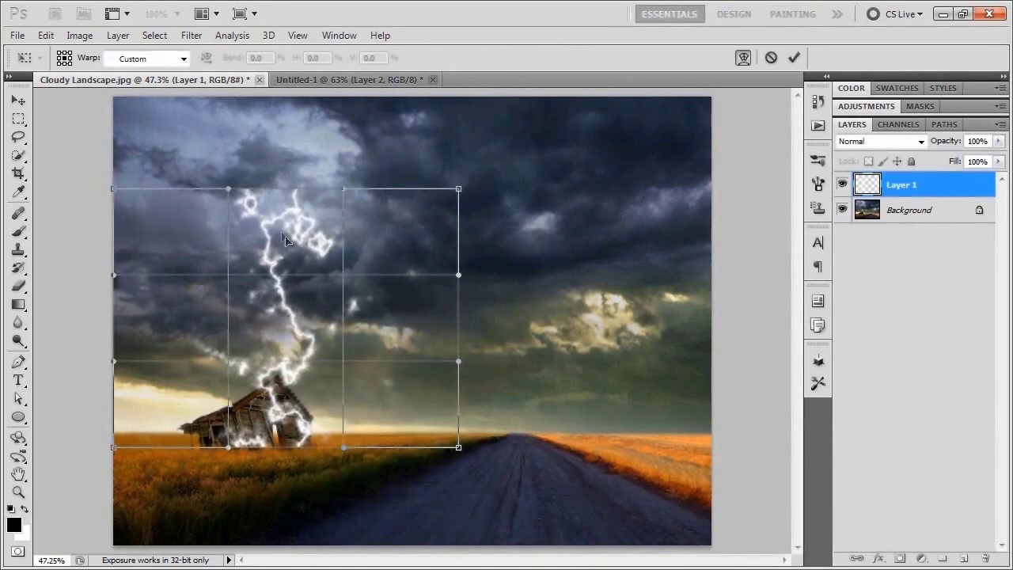
left_click_drag(296, 225, 346, 235)
left_click_drag(273, 317, 282, 436)
left_click_drag(413, 443, 427, 444)
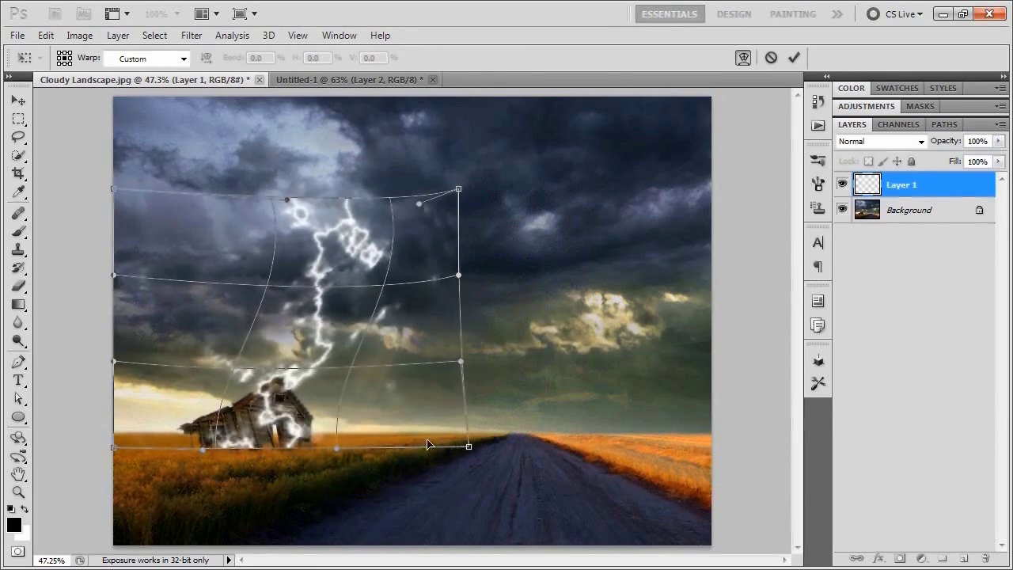
left_click_drag(254, 416, 292, 355)
left_click_drag(330, 227, 327, 208)
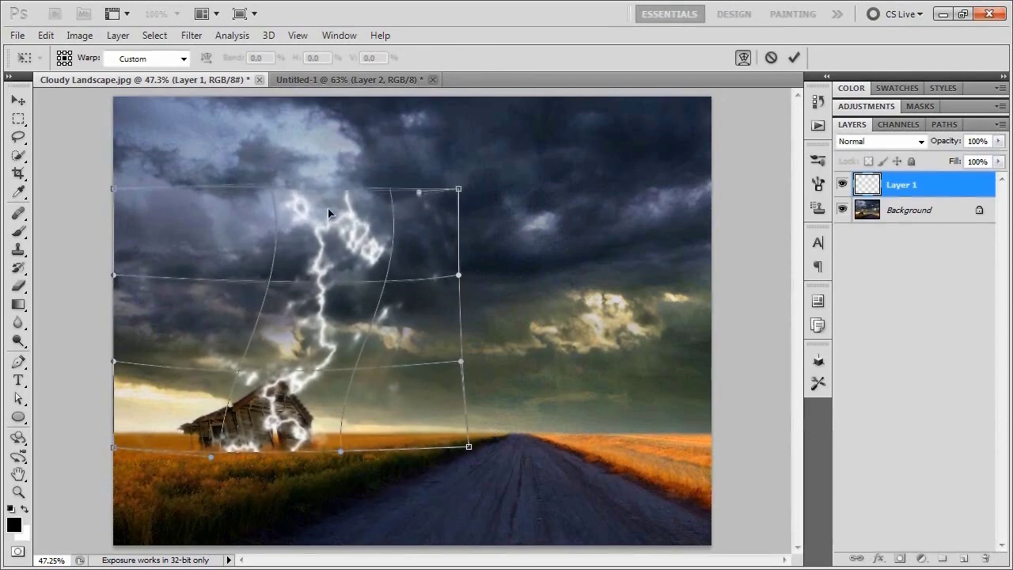
left_click_drag(302, 434, 301, 433)
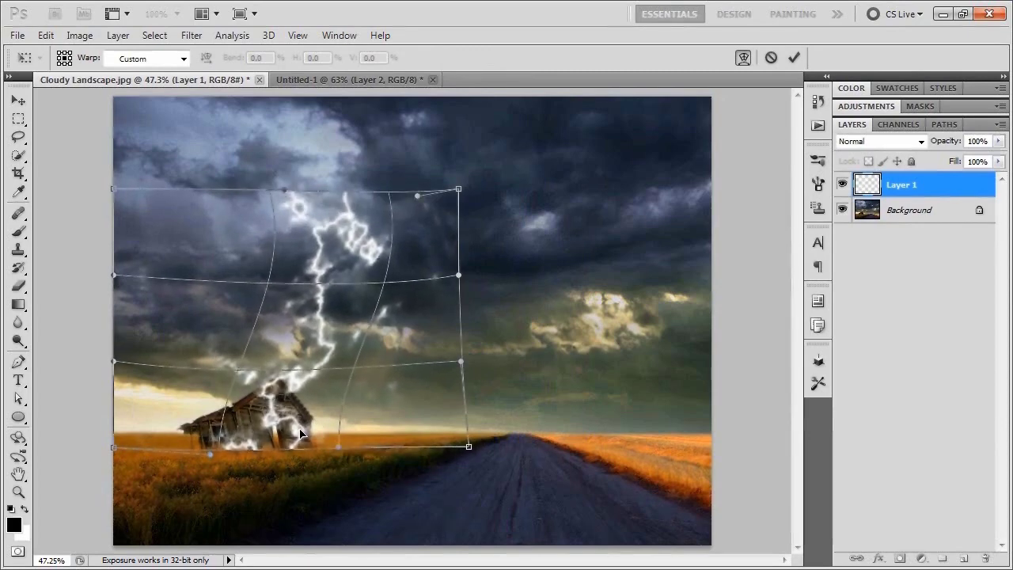
left_click(794, 57)
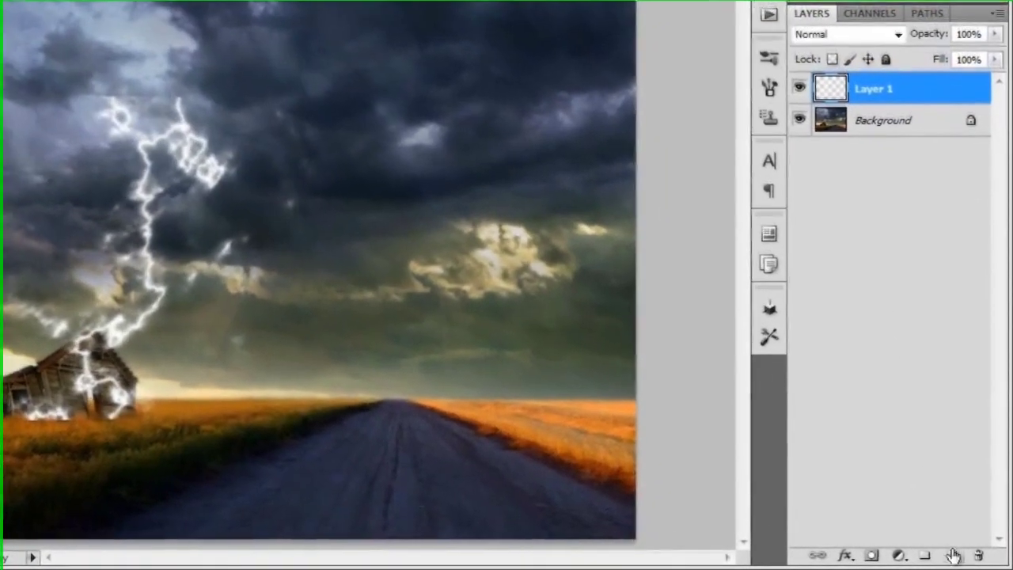
Create a new layer above the bolt, put it in a group named Highlights, and select the layer inside the group
left_click(964, 558)
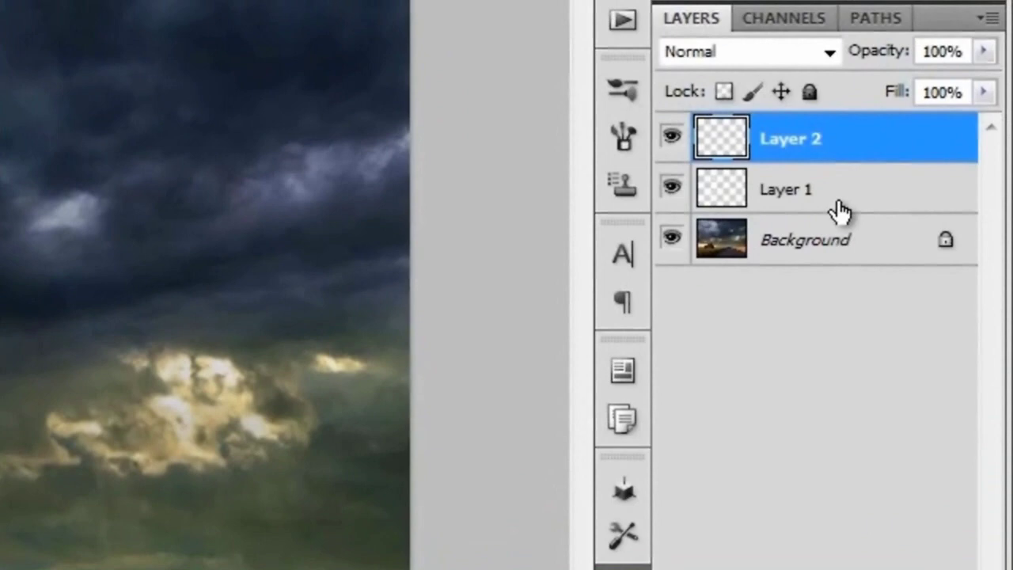
key("ctrl+g")
double_click(799, 133)
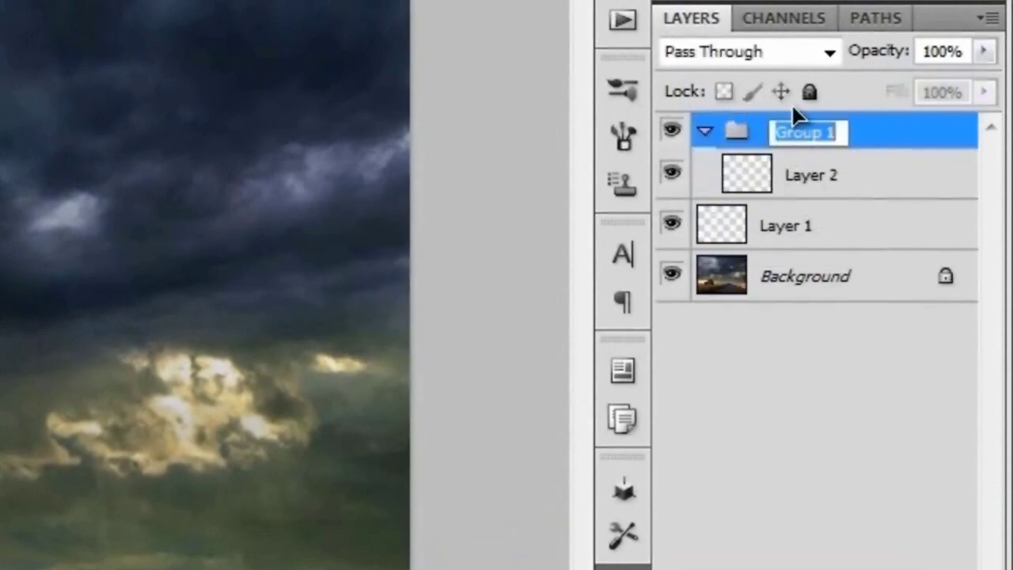
type("Highlights")
key("Return")
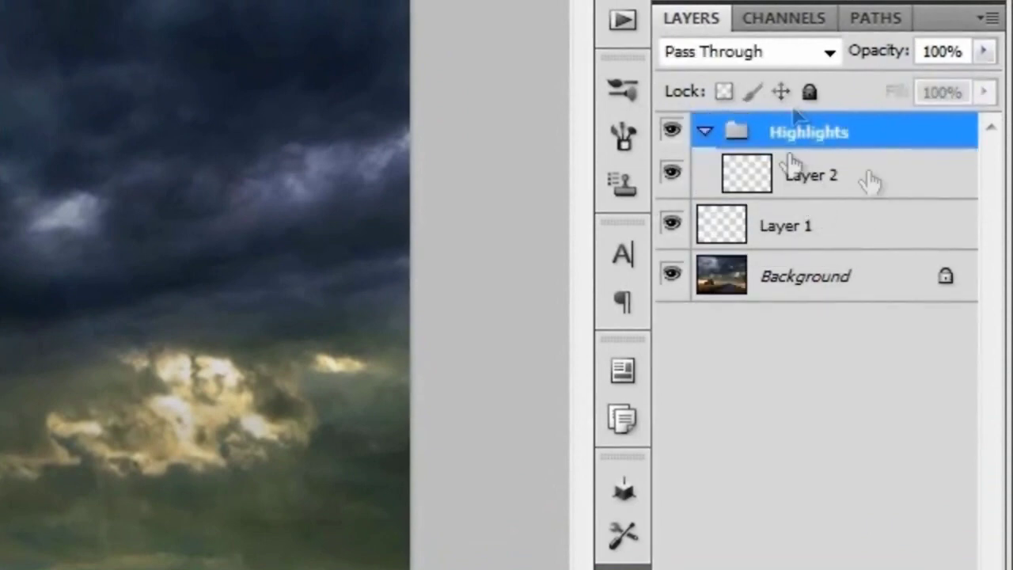
left_click(825, 188)
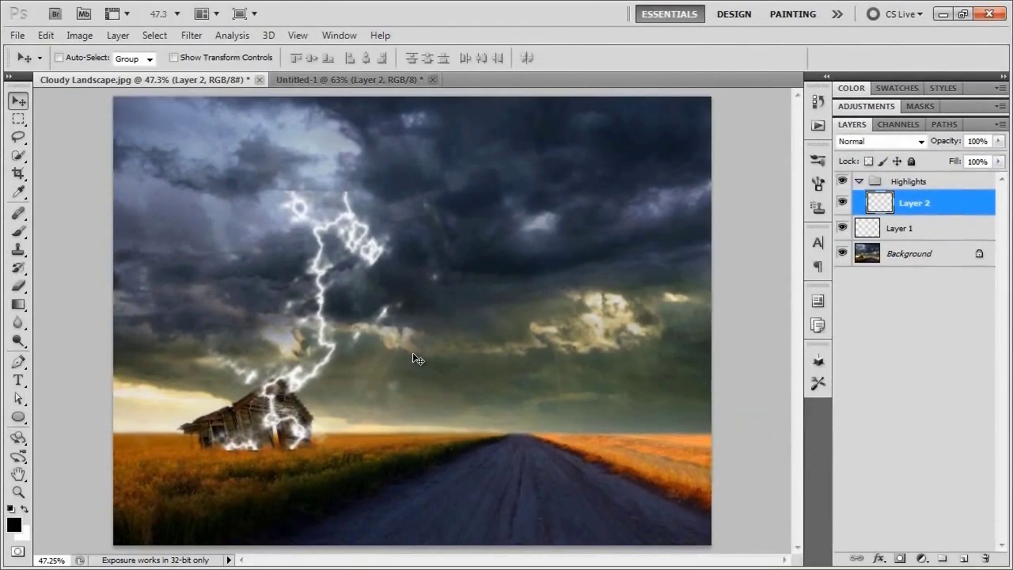
Paint a single white highlight dab over the bolt's upper end with a soft 500 px brush at 0% hardness
key("b")
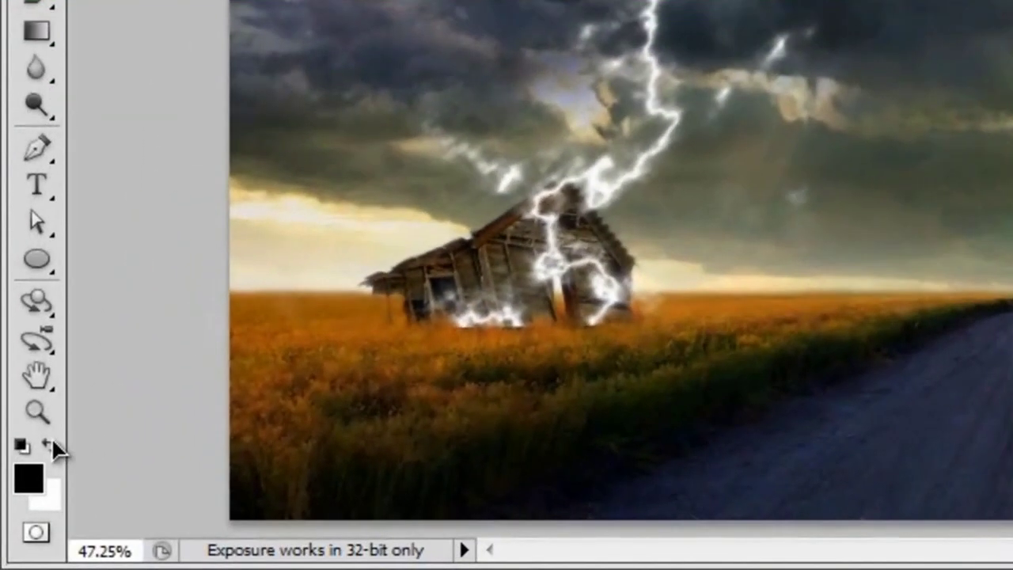
left_click(25, 504)
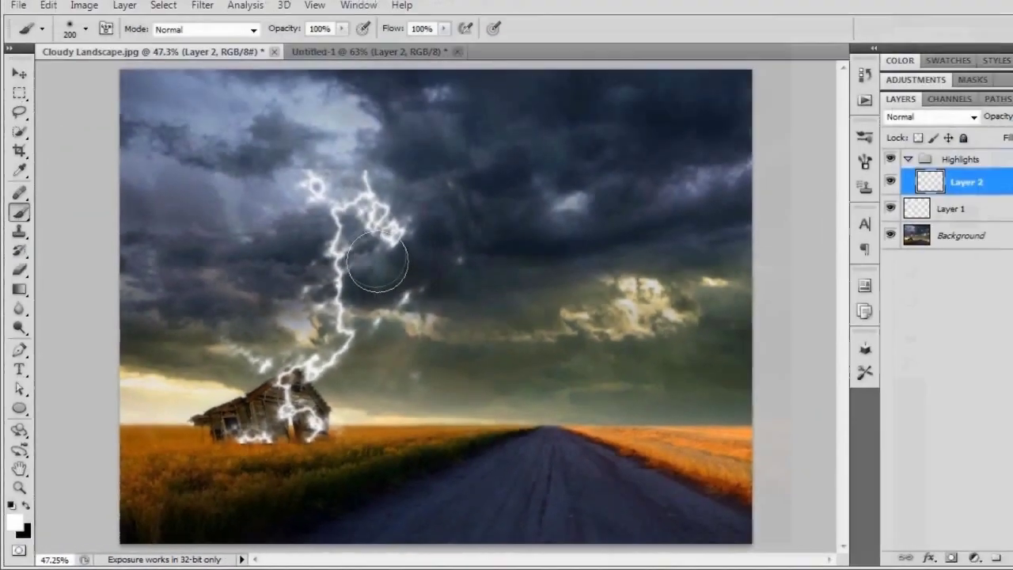
key("bracketright")
key("bracketright")
key("bracketright")
key("bracketright")
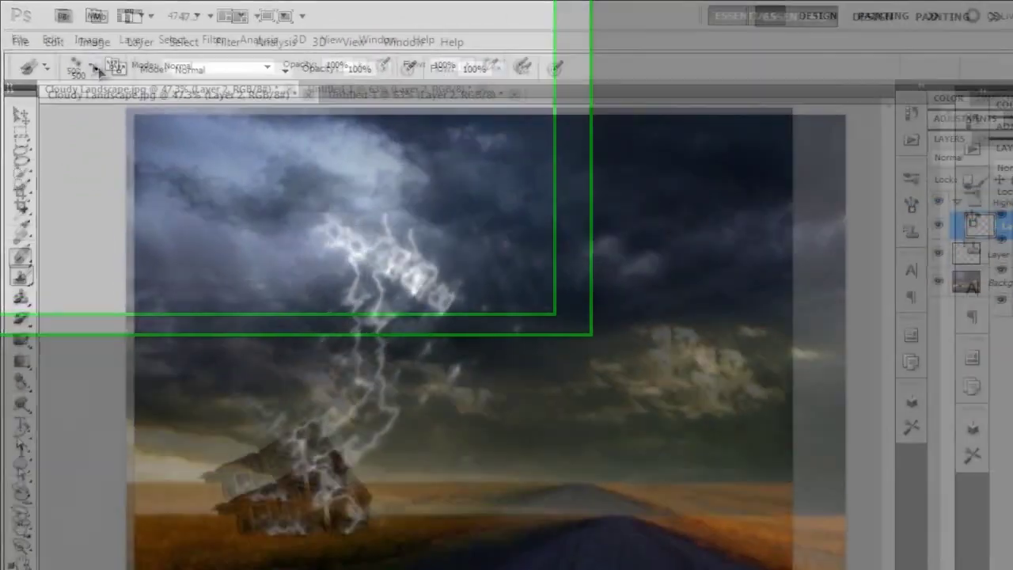
left_click(80, 58)
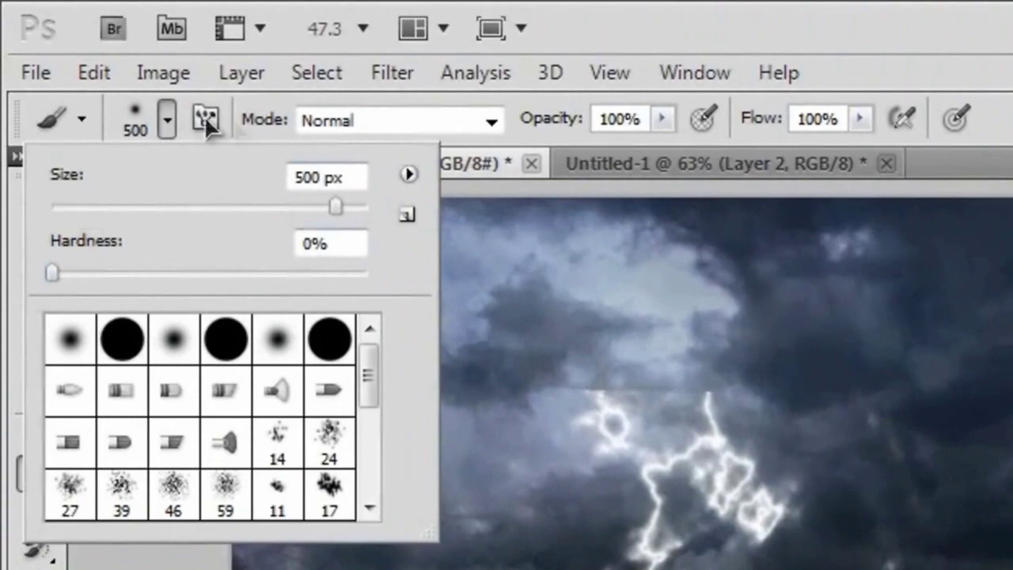
left_click(164, 118)
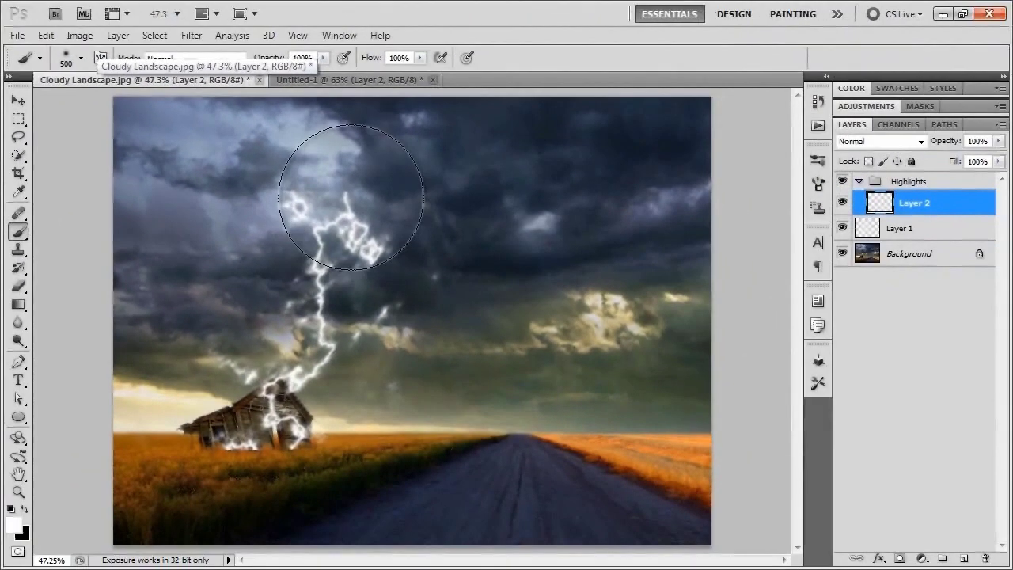
left_click(347, 196)
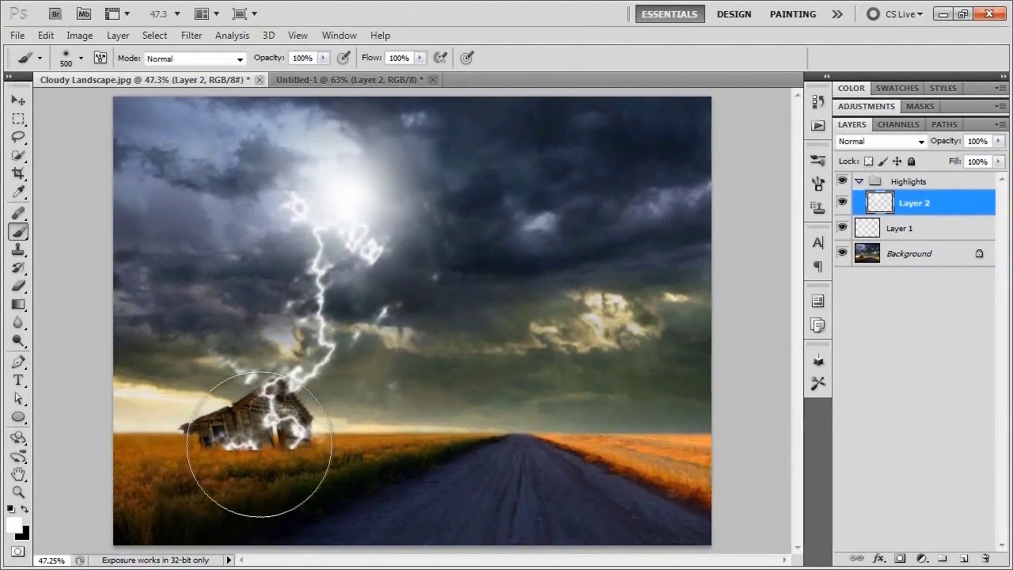
Reduce the brush to 300 px and paint two white dabs where the bolt hits the base of the barn
key("bracketleft")
key("bracketleft")
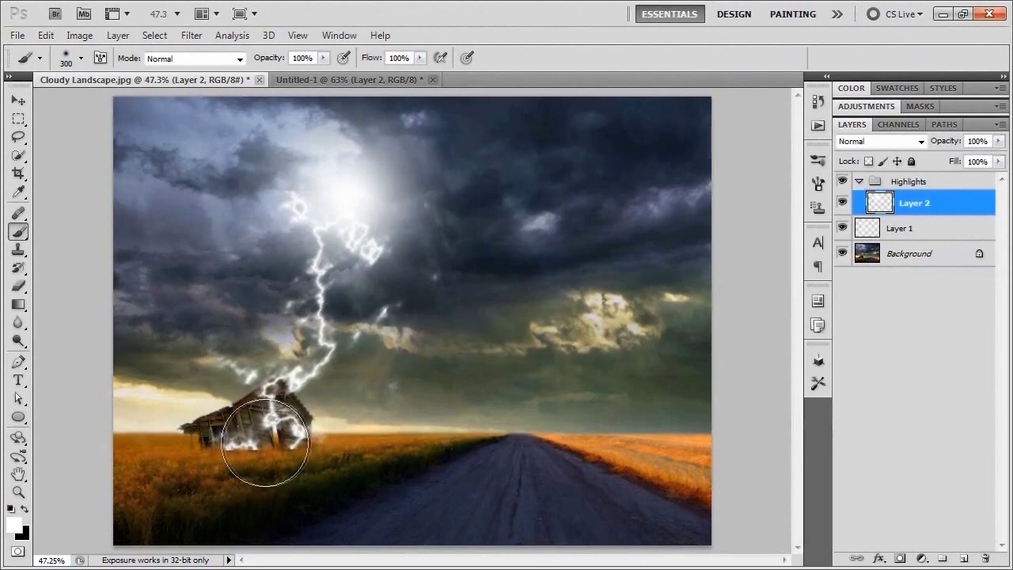
left_click(268, 443)
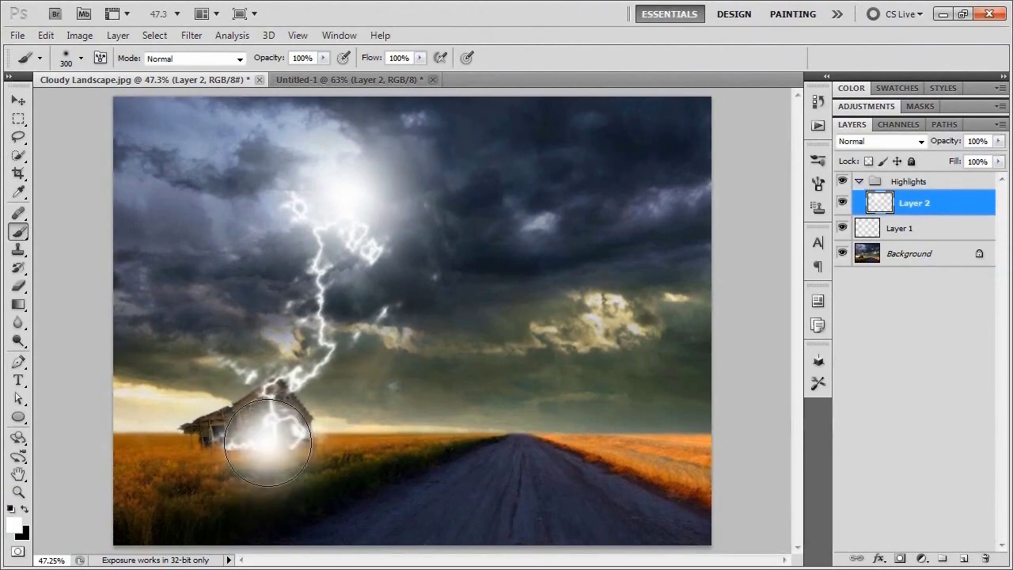
left_click(268, 443)
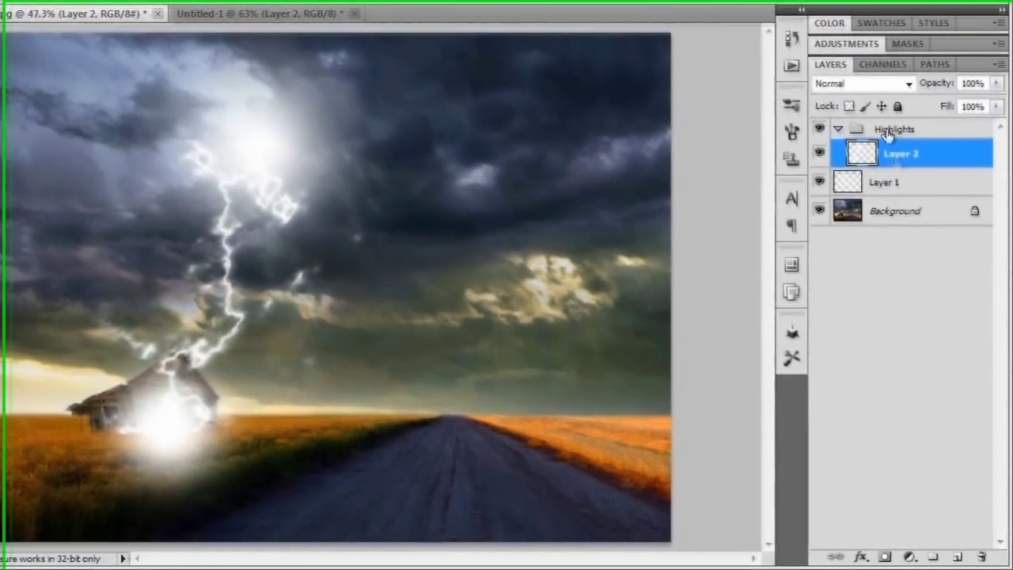
Set the highlight layer's blend mode to Overlay and duplicate it twice, undoing the second duplicate
left_click(862, 83)
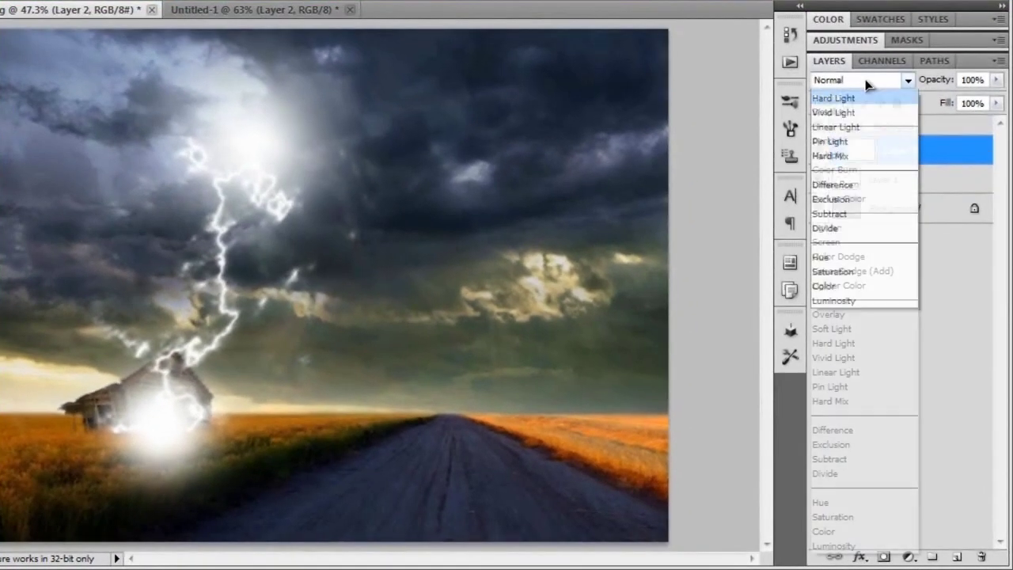
left_click(848, 318)
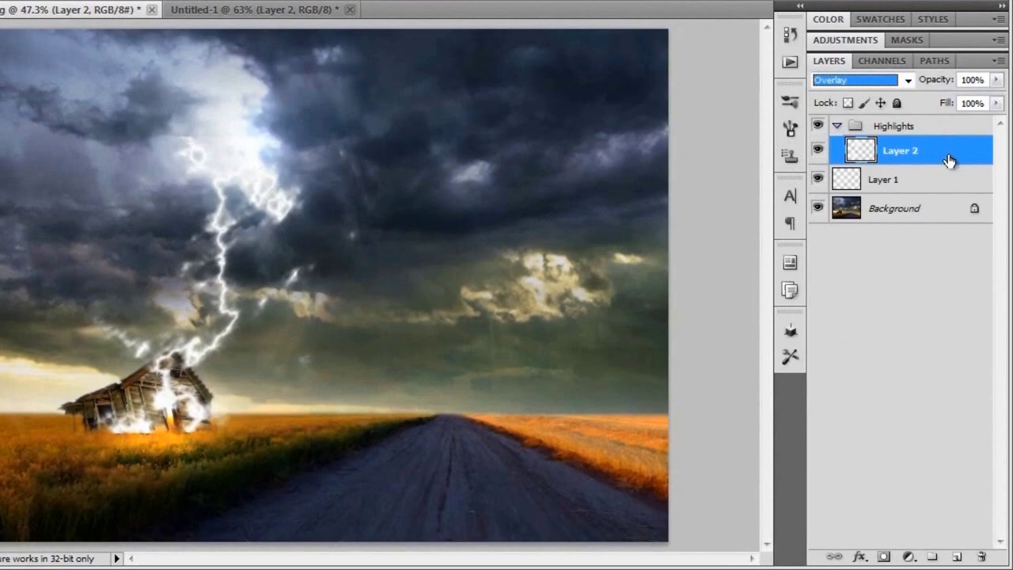
key("ctrl+j")
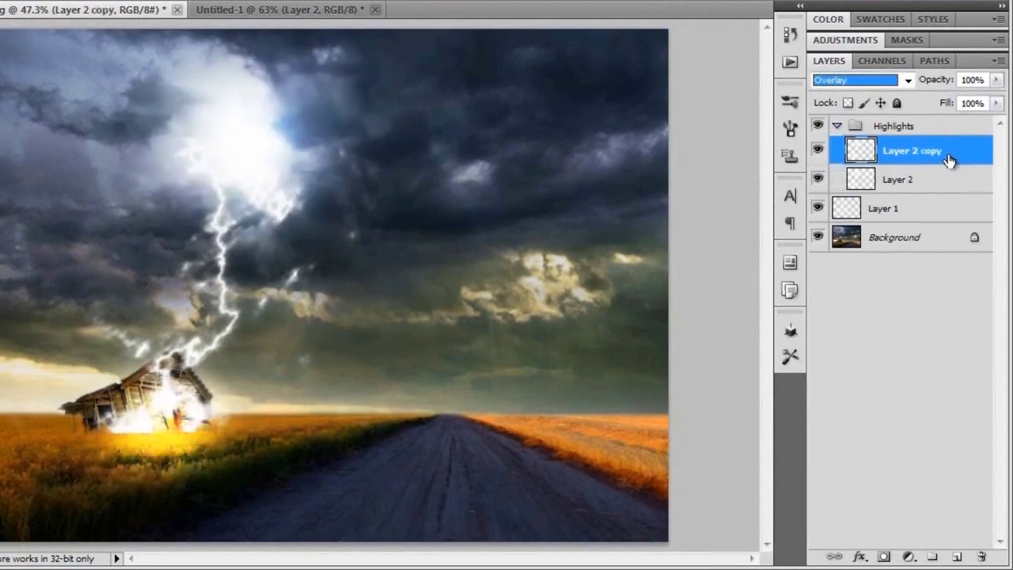
key("ctrl+j")
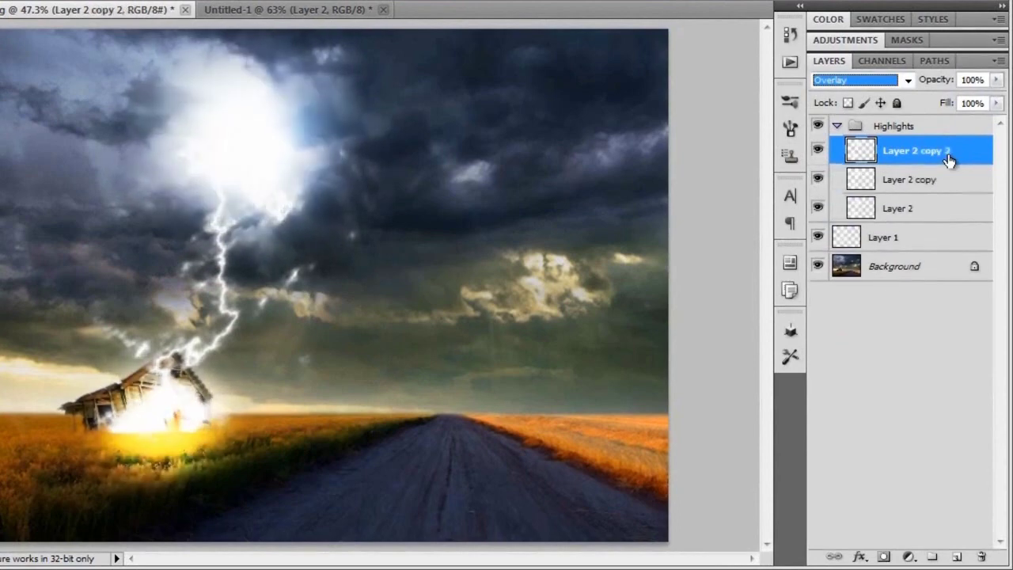
key("ctrl+z")
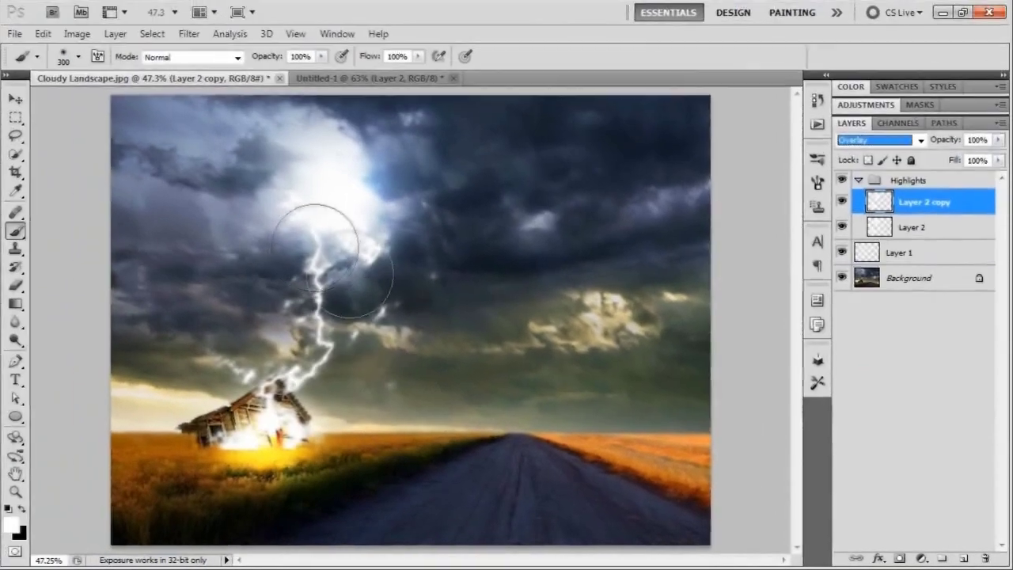
mouse_move(316, 169)
left_mouse_down()
mouse_move(294, 215)
mouse_move(304, 261)
left_mouse_up()
mouse_move(209, 458)
left_mouse_down()
mouse_move(277, 427)
mouse_move(273, 415)
mouse_move(277, 431)
mouse_move(379, 405)
left_mouse_up()
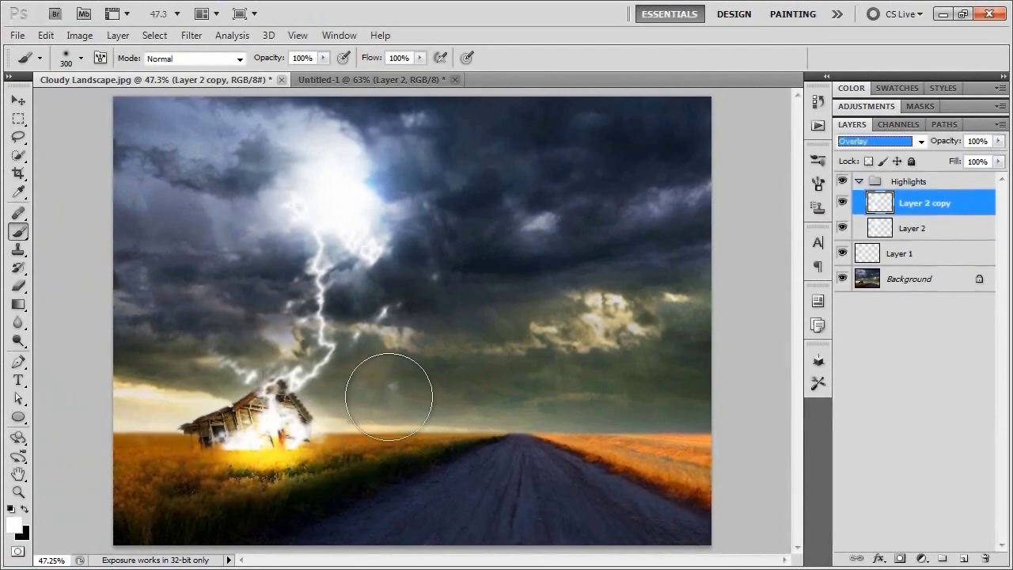
left_click_drag(340, 271, 312, 232)
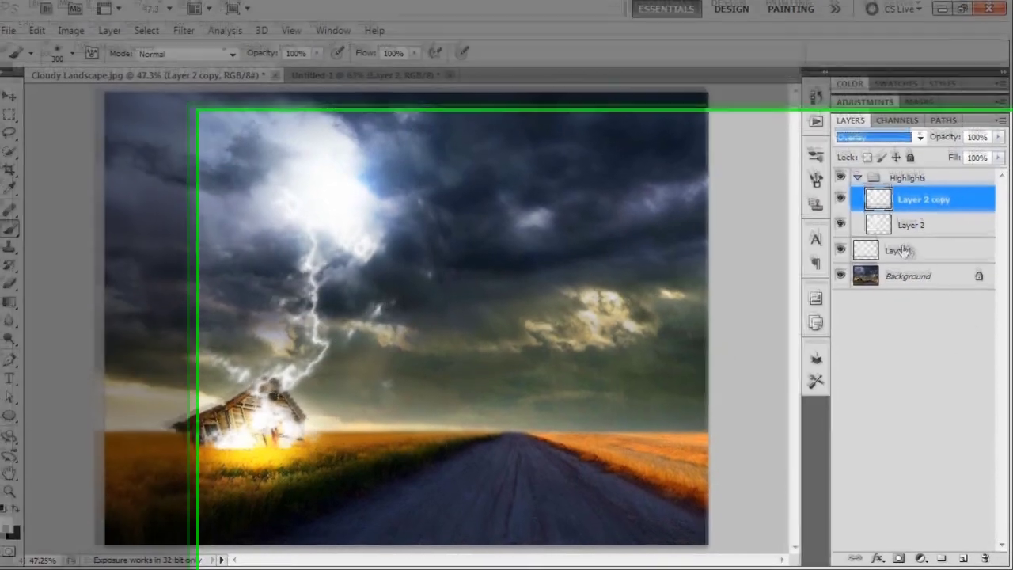
Add an Outer Glow to Layer 1 with its colour sampled from the bright clouds beside the bolt (c6d0db)
left_click(868, 253)
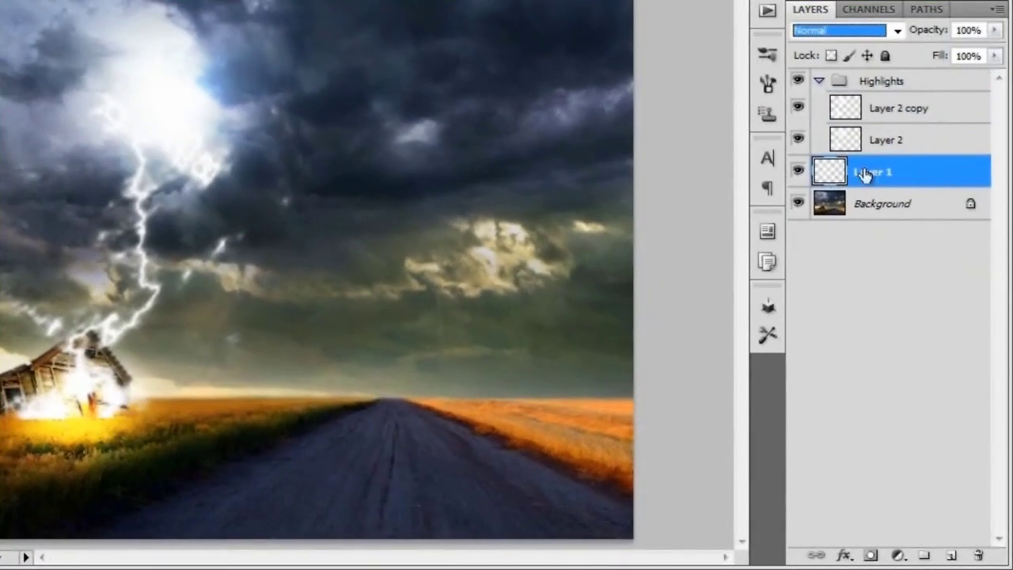
left_click(845, 556)
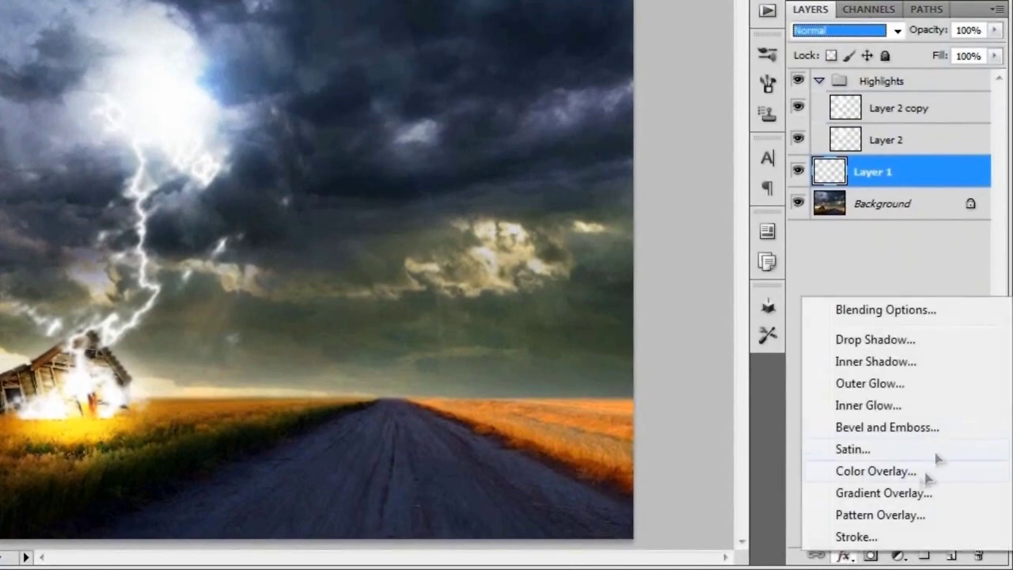
left_click(874, 385)
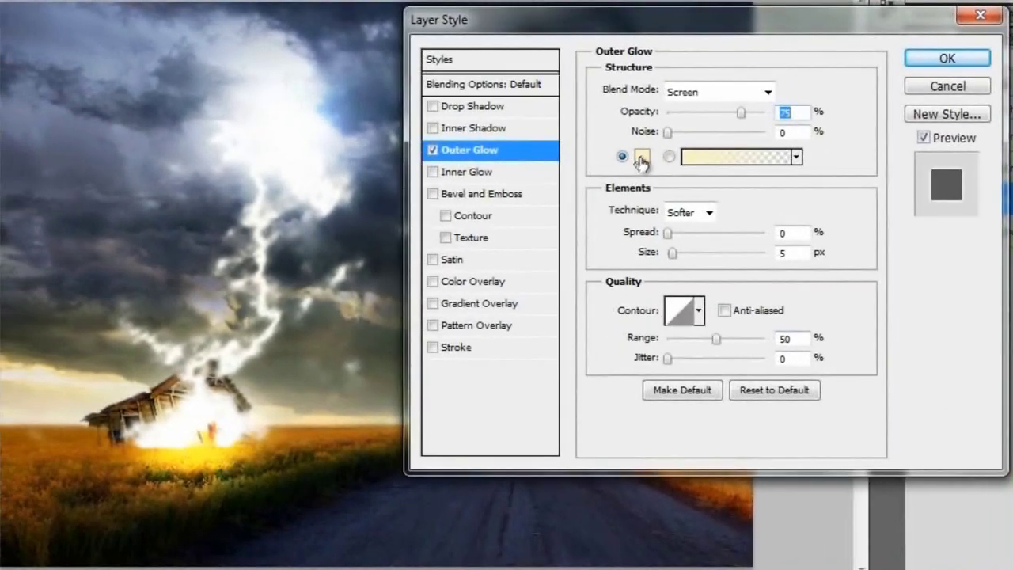
left_click(628, 154)
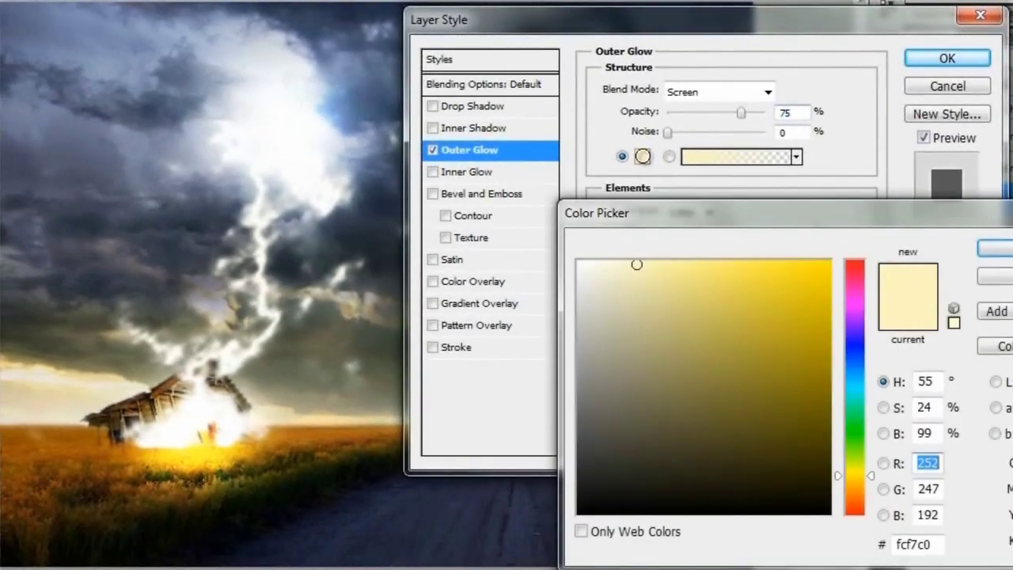
left_click(233, 55)
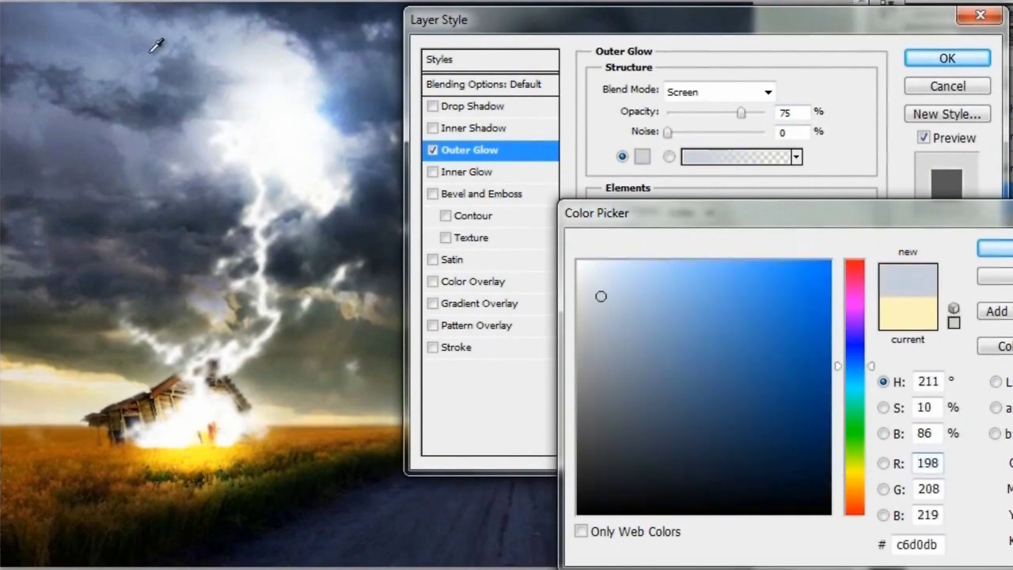
left_click(994, 248)
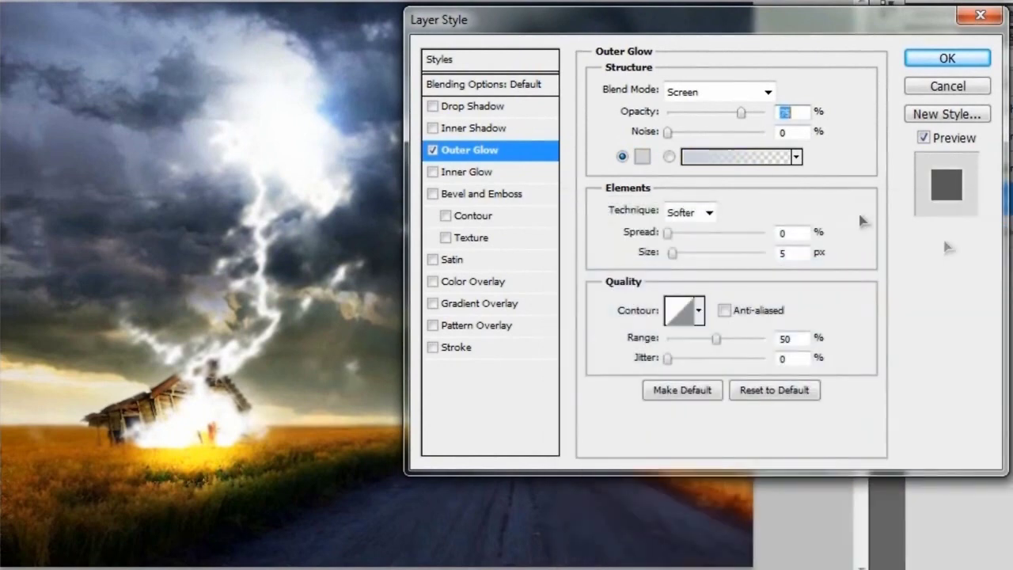
Set the Outer Glow's opacity to 100% and its blend mode to Color Dodge
left_click_drag(637, 127, 757, 118)
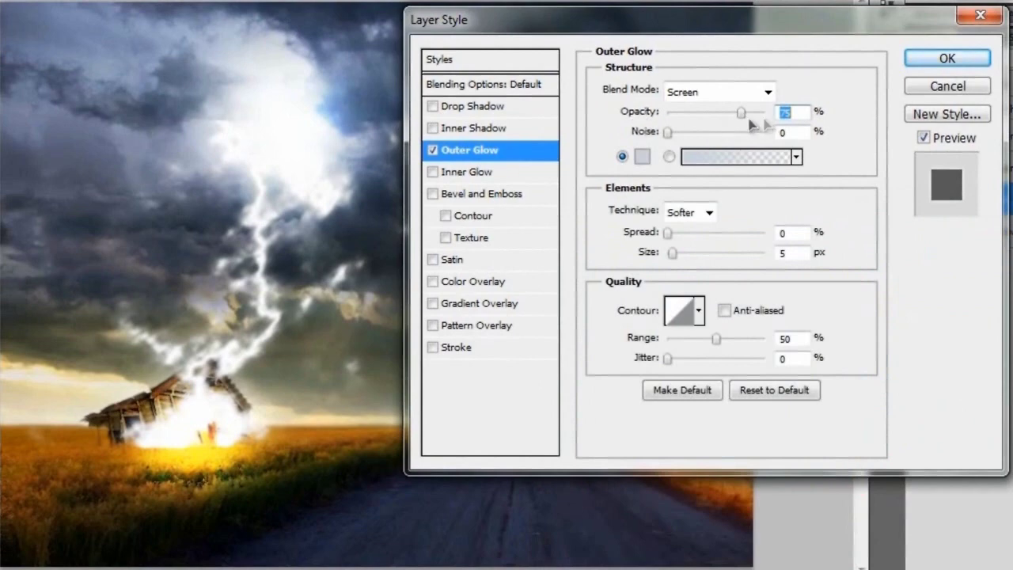
left_click(732, 97)
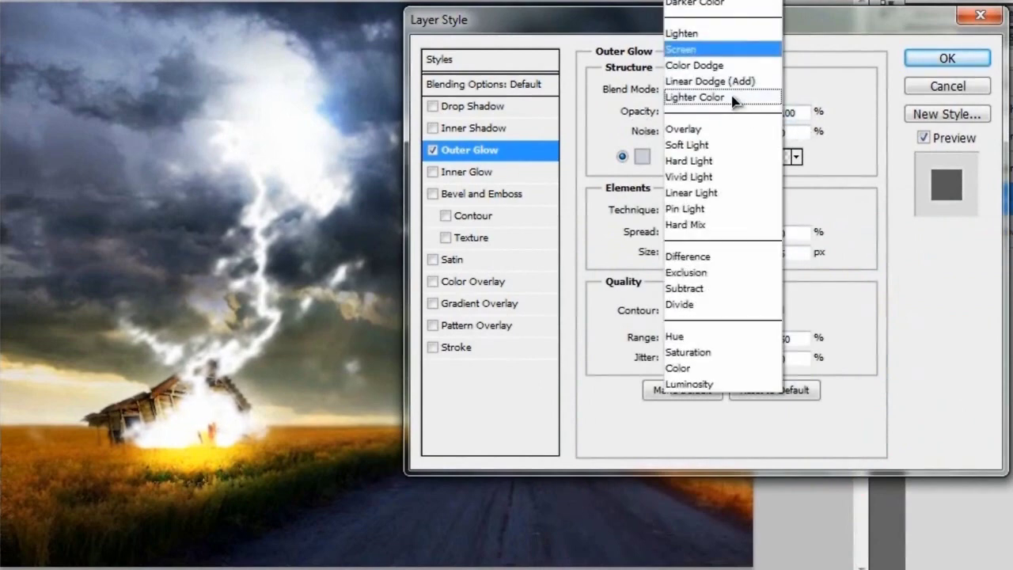
left_click(724, 66)
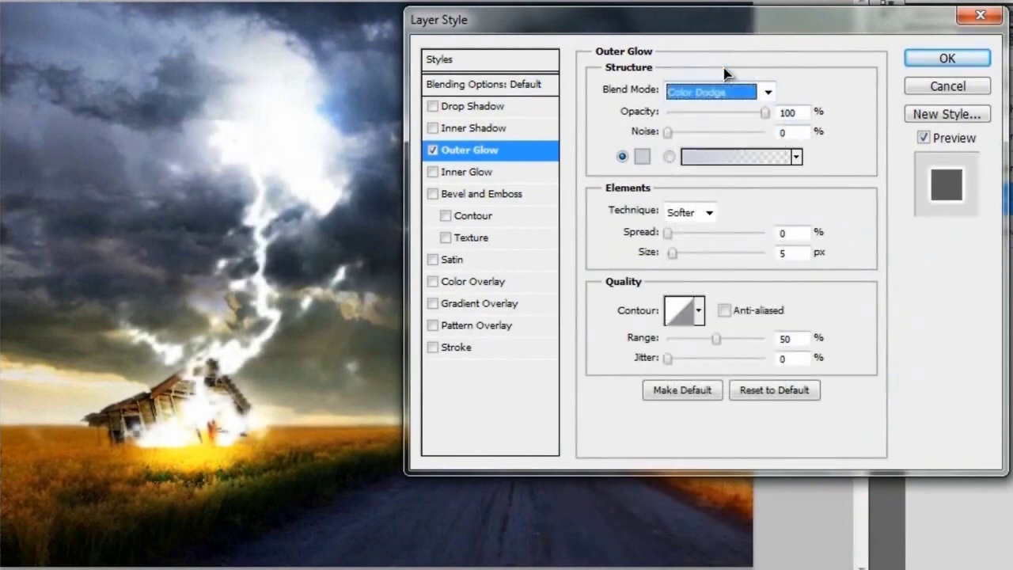
Compare the bolt with the Outer Glow off and on, apply the layer style, and collapse Layer 1's effects list
left_click(433, 151)
left_click(432, 150)
left_click(433, 151)
left_click(433, 150)
left_click(433, 150)
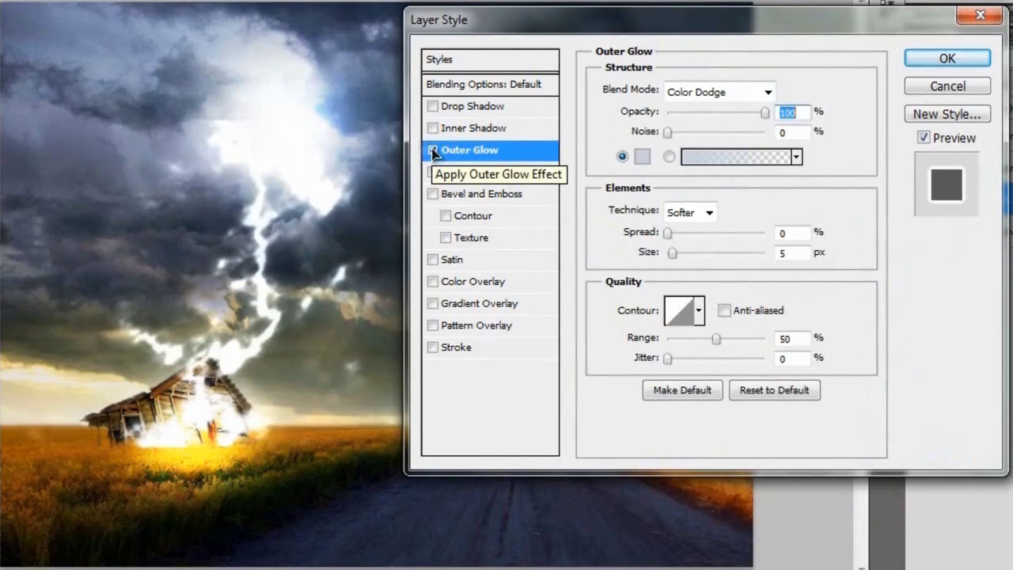
left_click(943, 62)
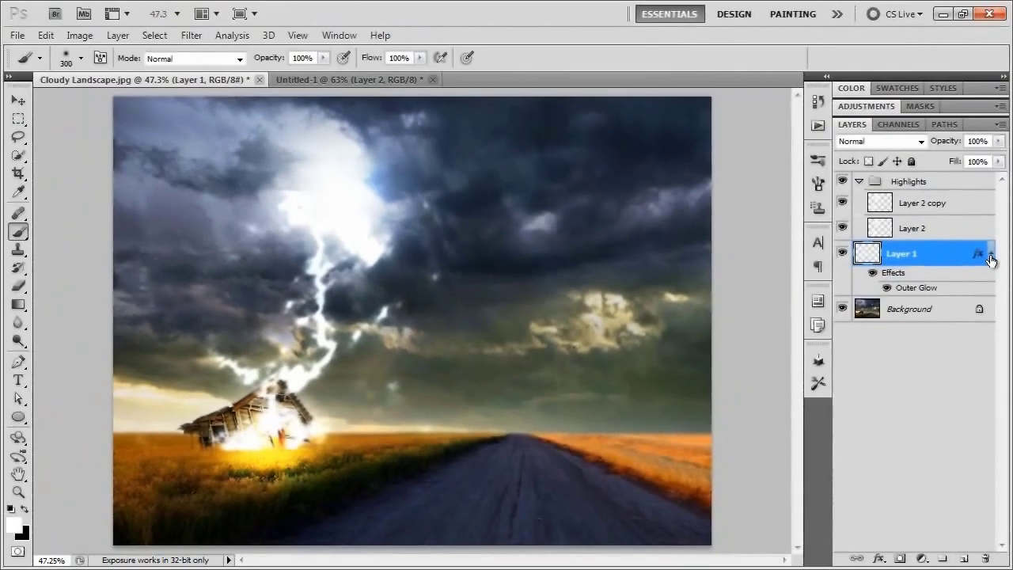
left_click(1009, 242)
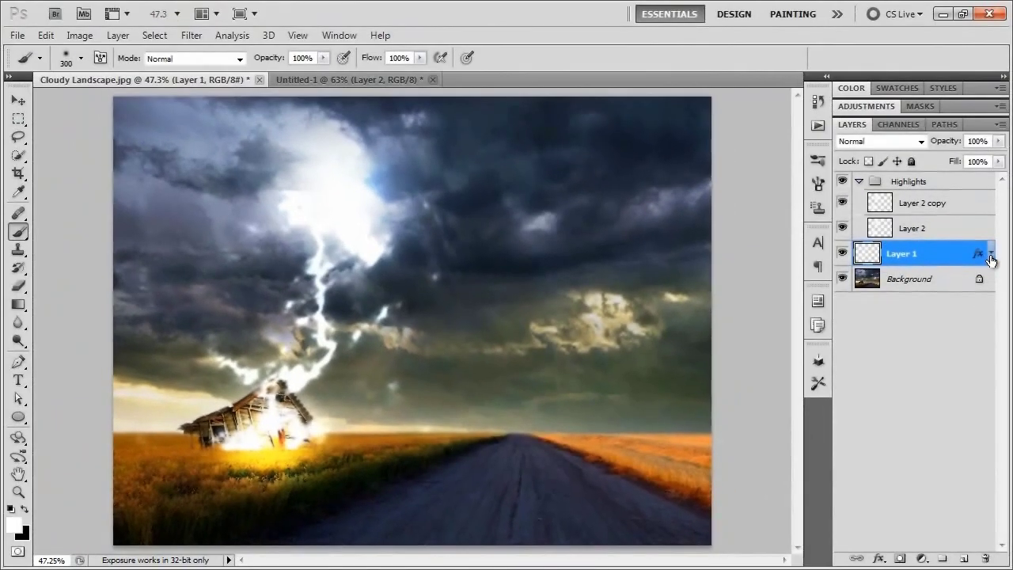
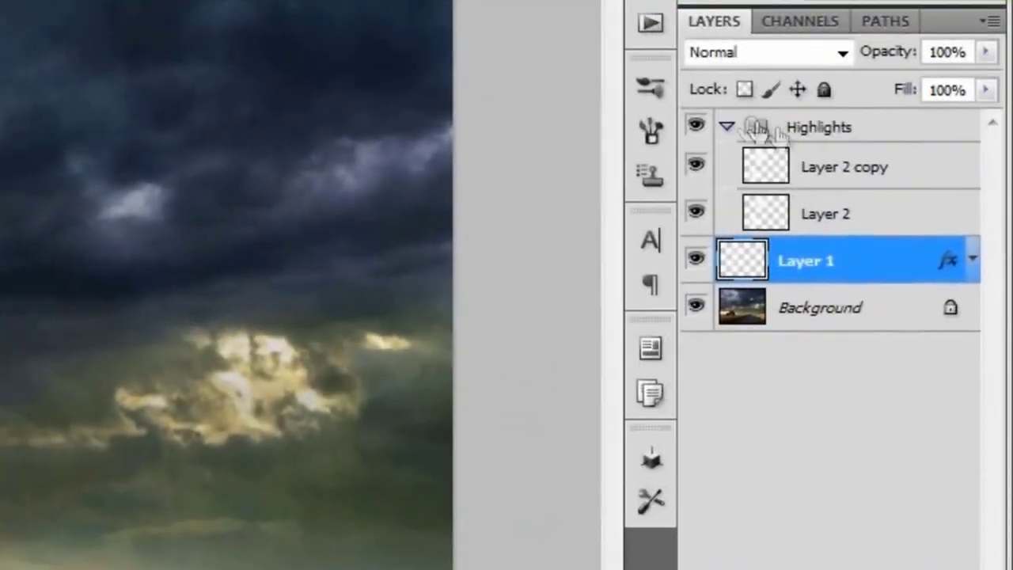
Collapse the Highlights group and run the Lightning action three times, stacking three new bolt layers above the group
left_click(844, 175)
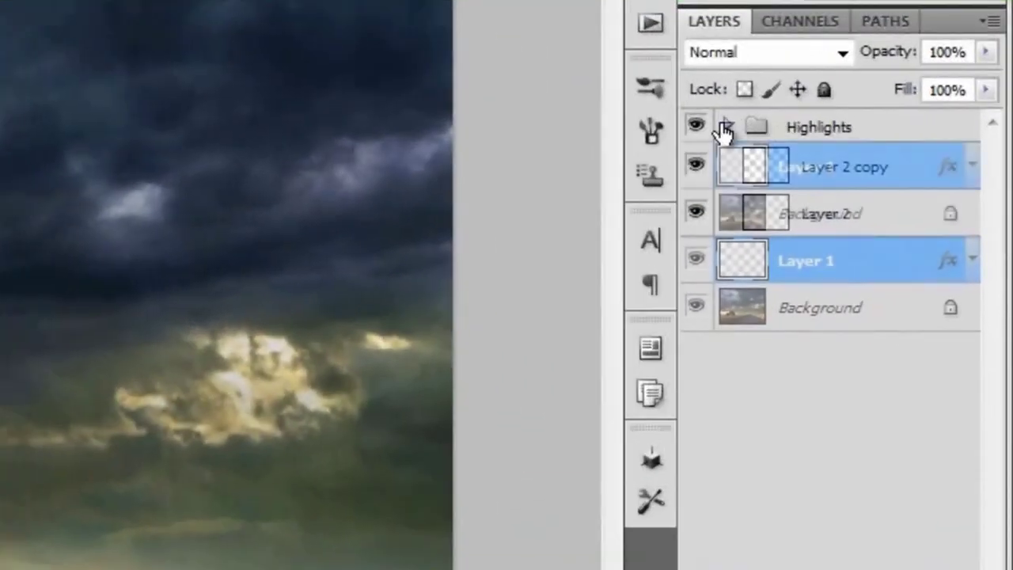
left_click(837, 133)
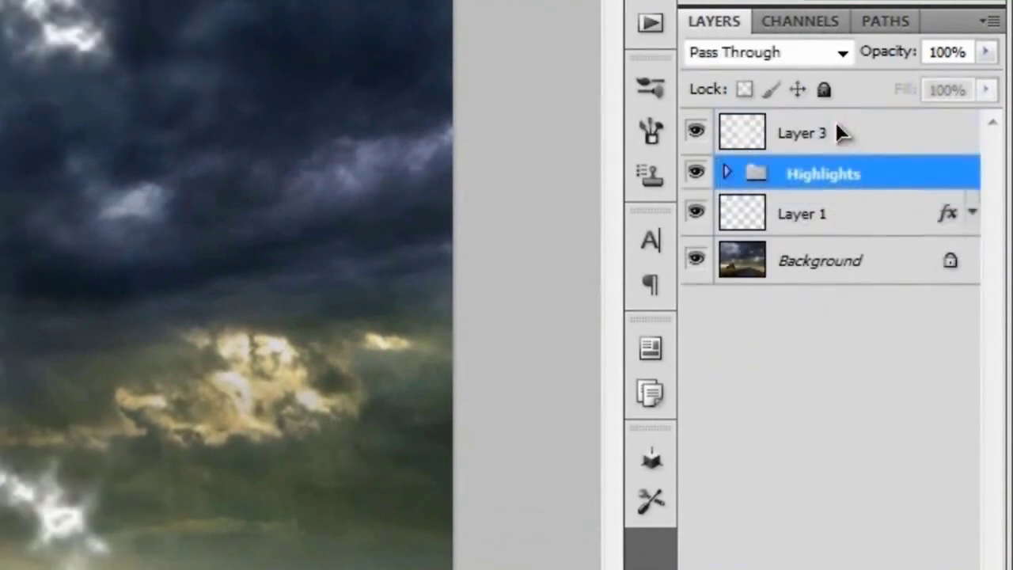
left_click(845, 122)
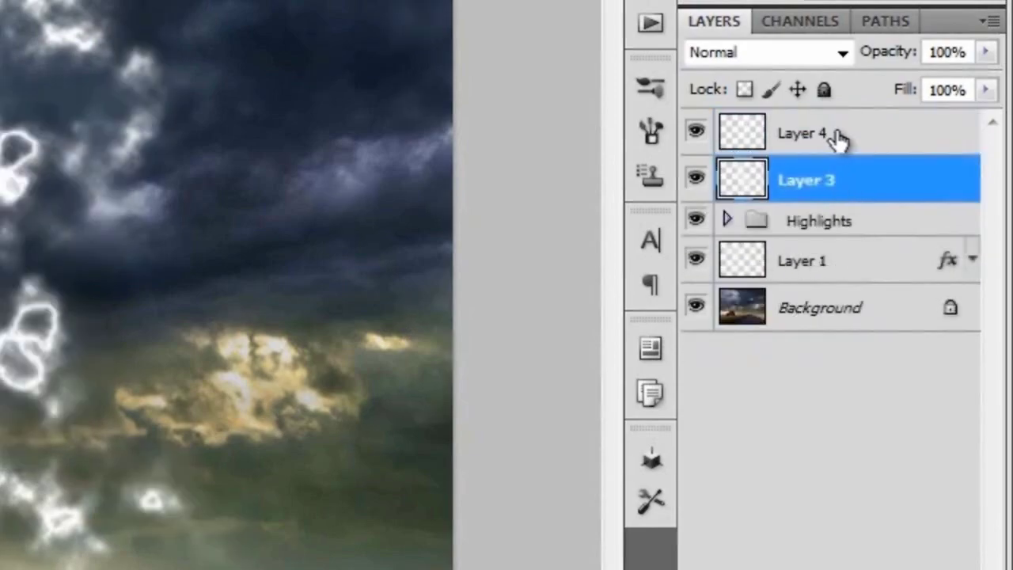
left_click(835, 133)
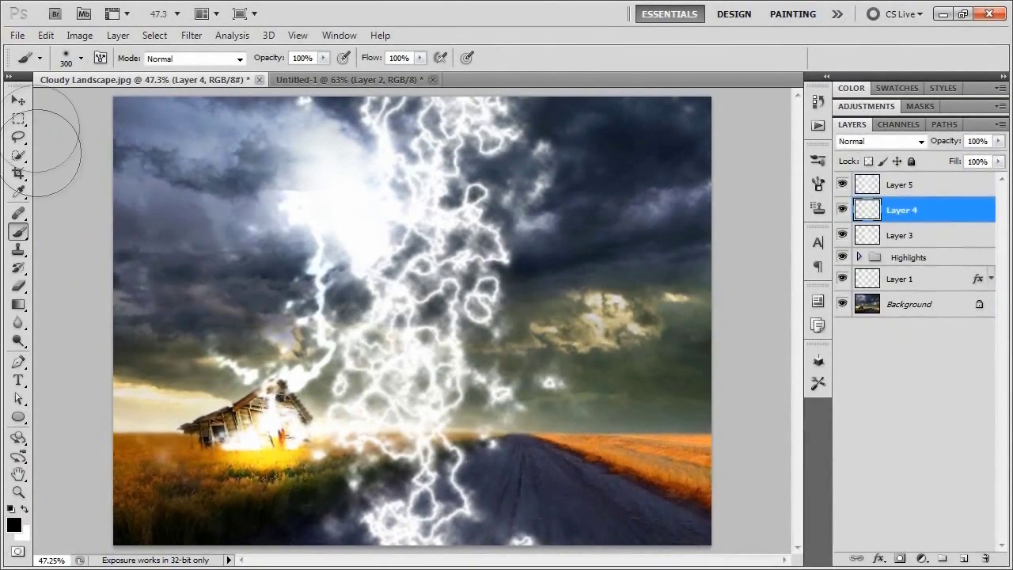
Free-transform Layers 3, 4 and 5 together, squashing them to about 75% height to end at the horizon and moving them over the road
left_click(17, 100)
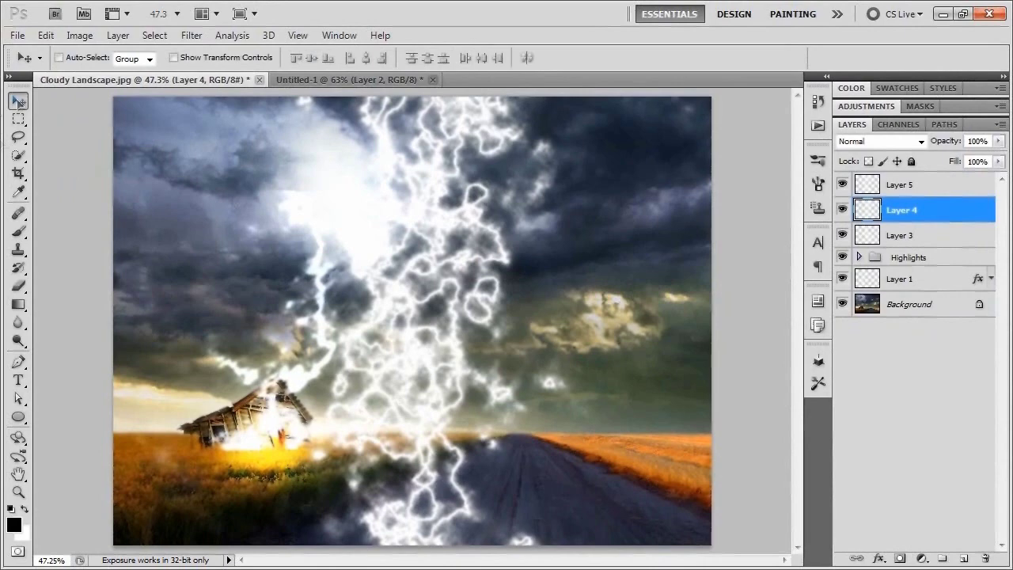
left_click(906, 184)
left_click(923, 234, "shift")
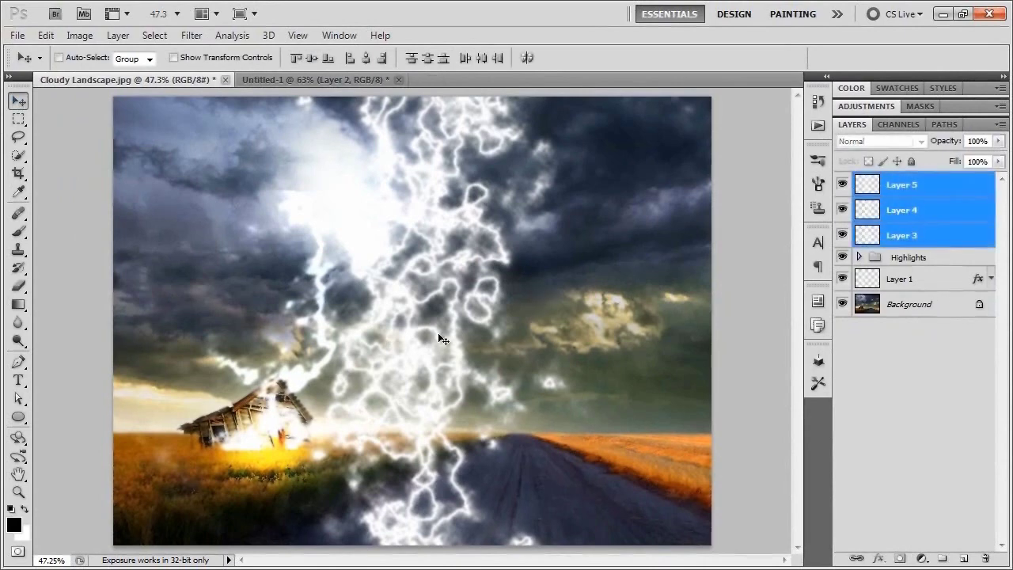
key("ctrl+t")
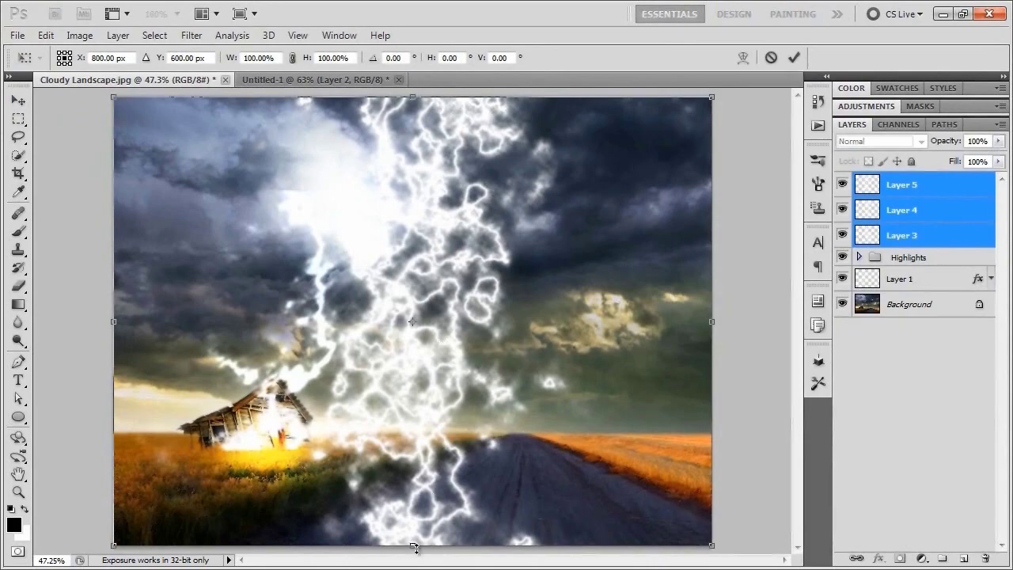
left_click_drag(413, 546, 443, 433)
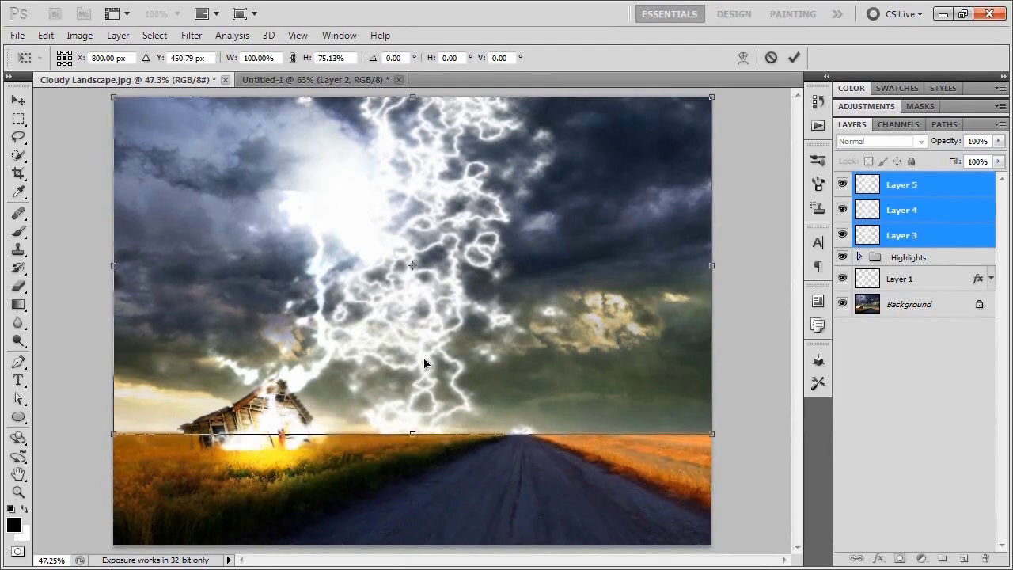
left_click_drag(424, 362, 526, 372)
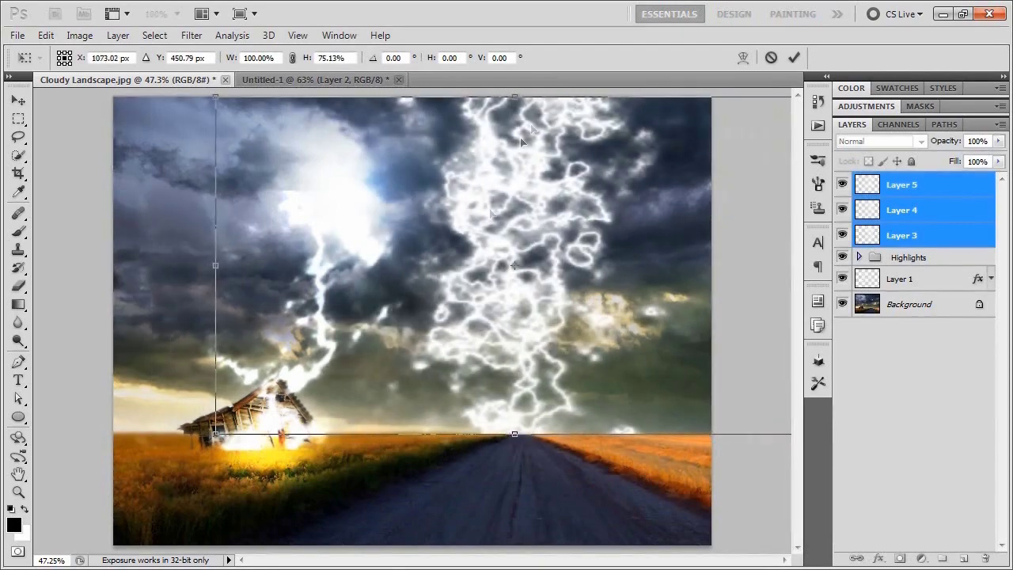
Rotate the three bolt layers 180°, narrow them to about 81% width, and apply the transform
key("ctrl+minus")
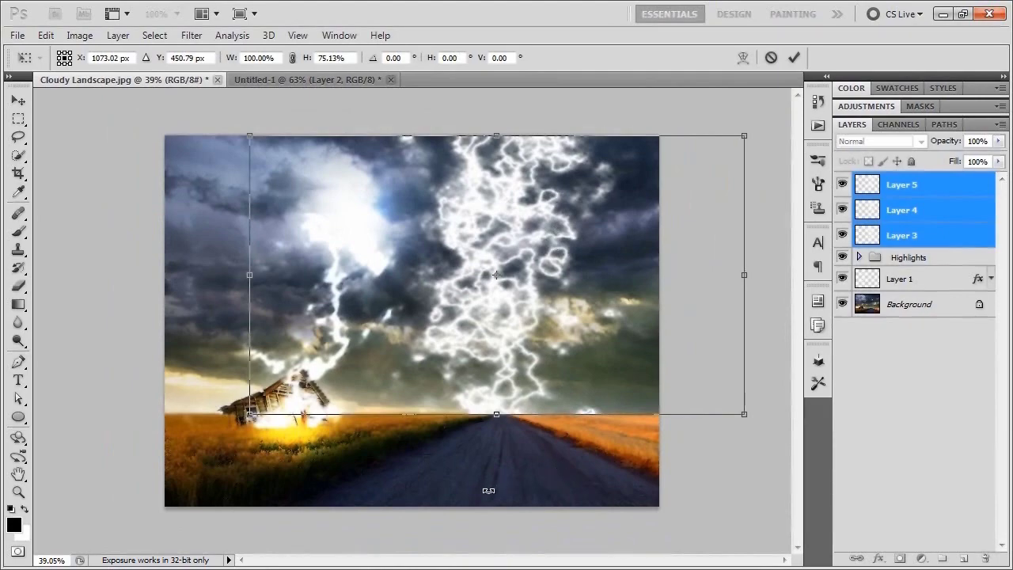
left_click_drag(488, 491, 509, 115)
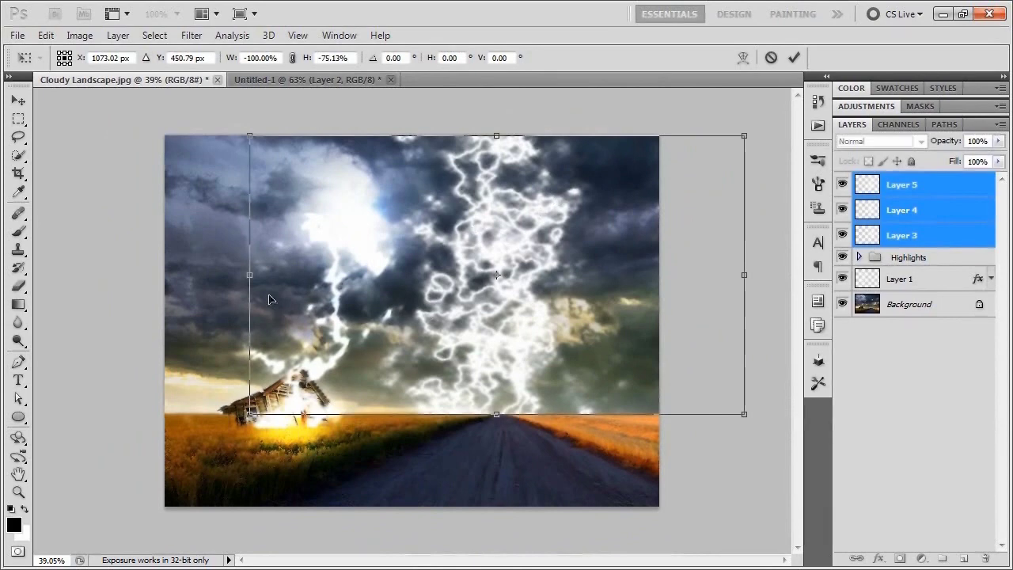
left_click_drag(249, 275, 296, 288)
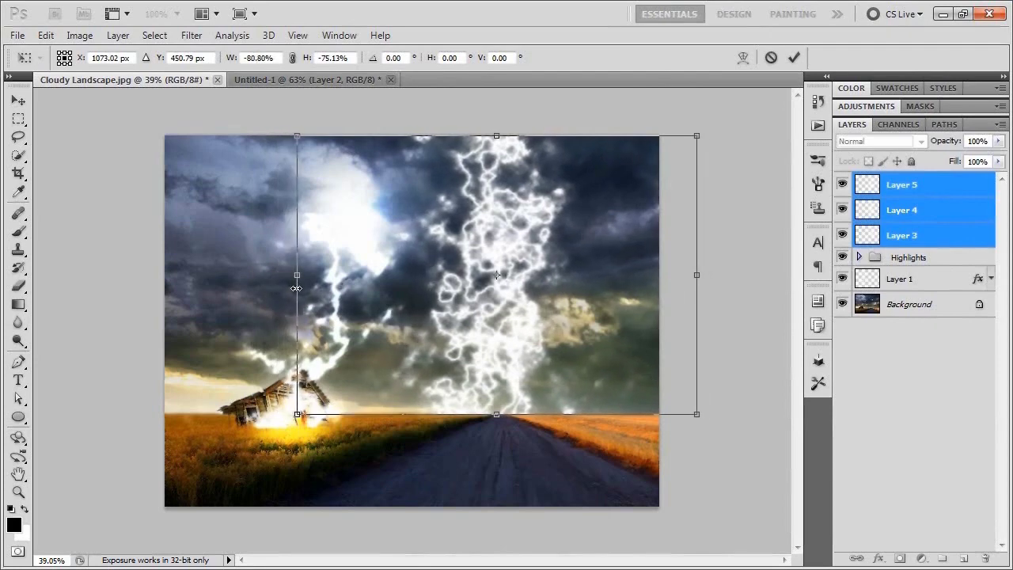
key("Return")
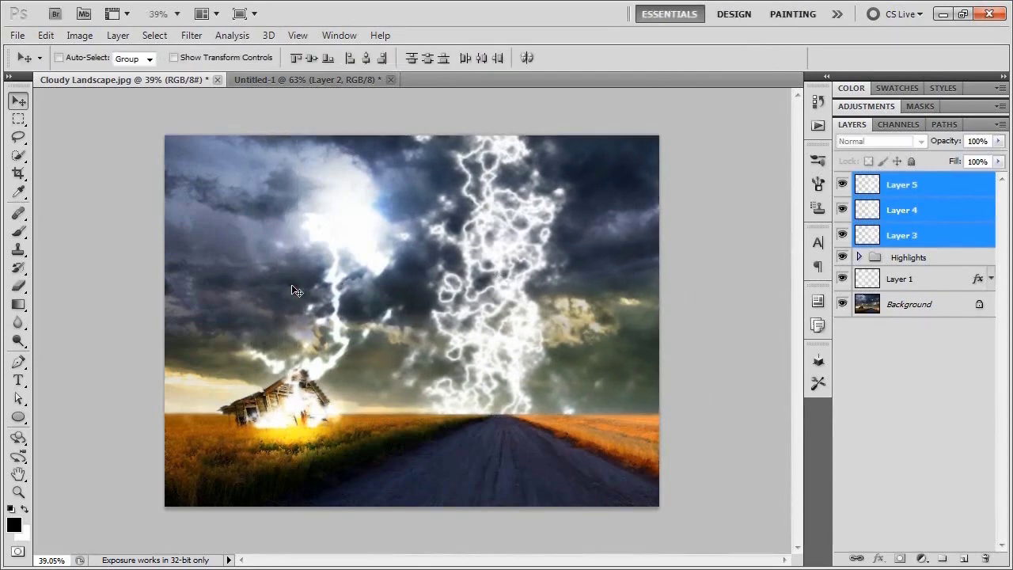
key("ctrl+plus")
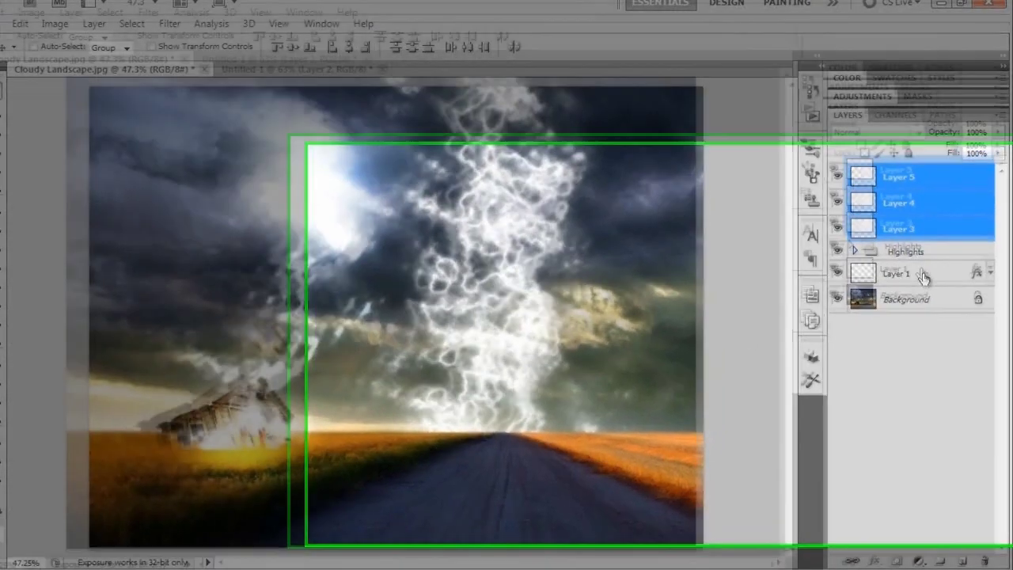
Copy Layer 1's layer style onto Layers 3, 4 and 5 and collapse their effects lists
left_click(921, 281)
right_click(963, 189)
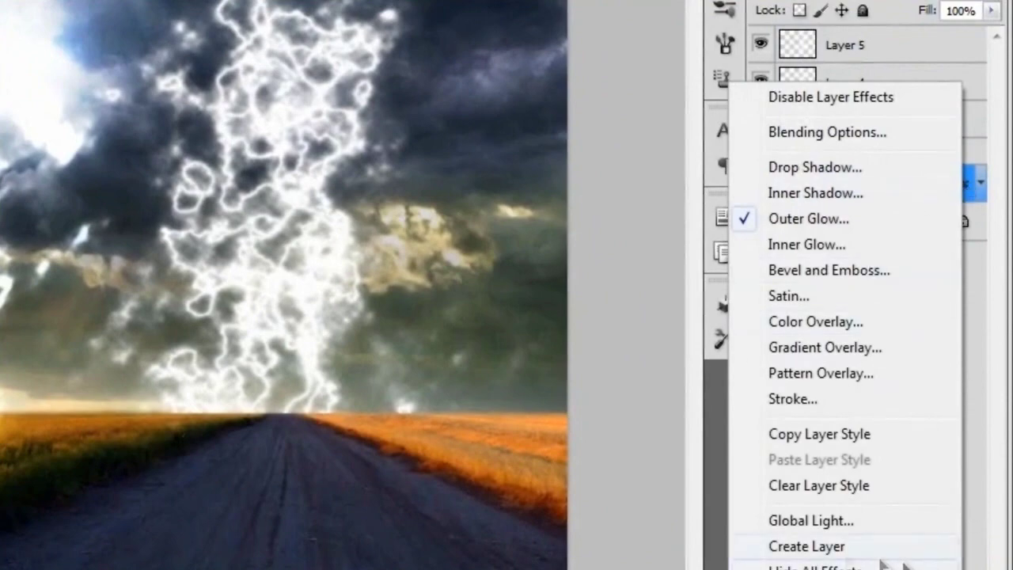
left_click(855, 433)
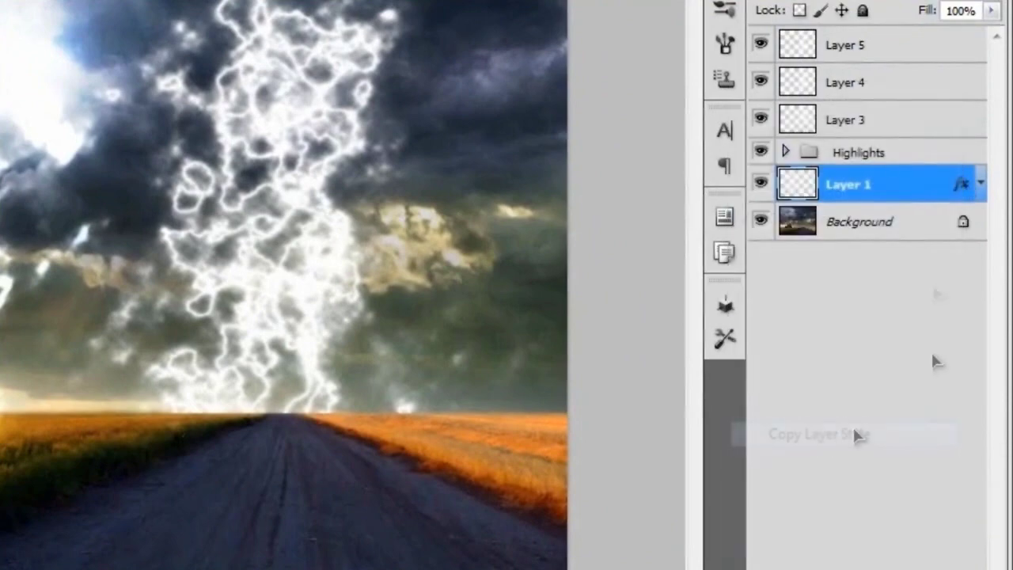
left_click(840, 119)
left_click(887, 51, "shift")
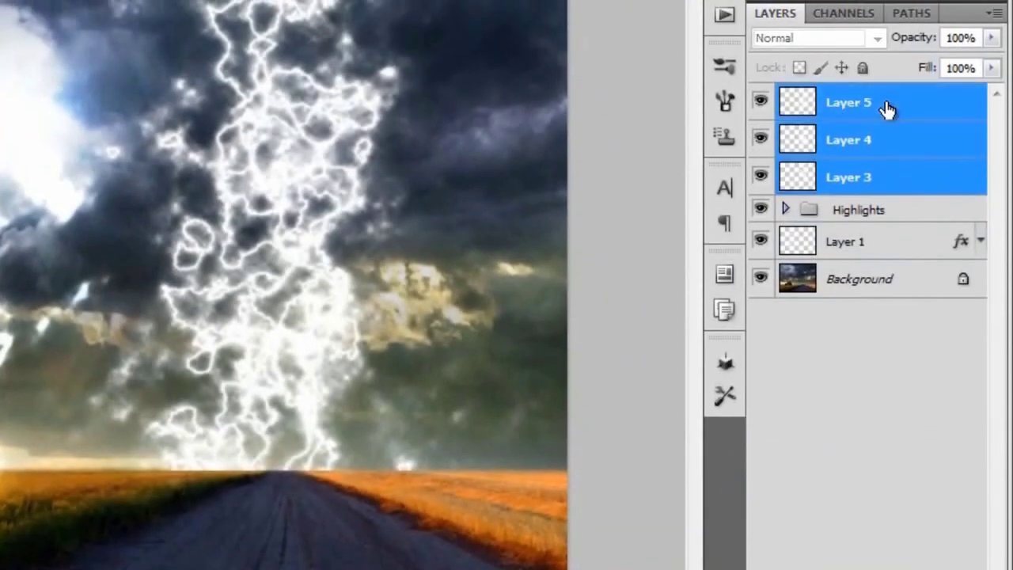
right_click(882, 140)
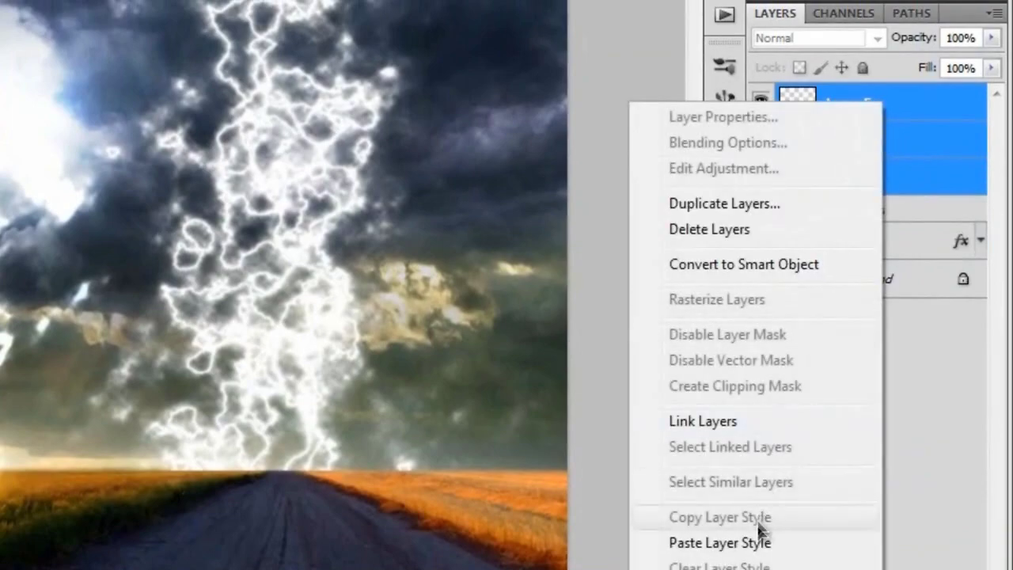
left_click(764, 543)
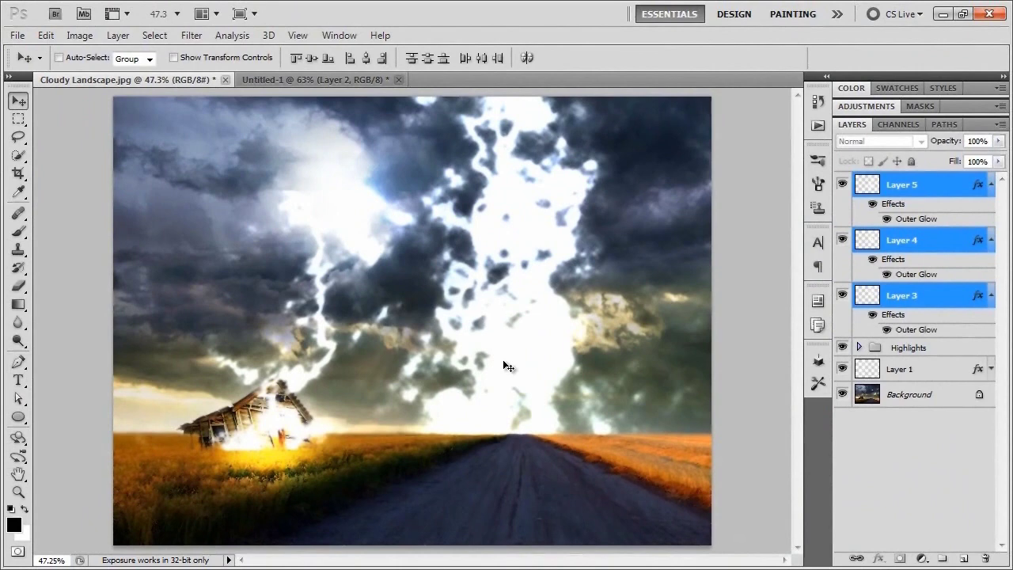
left_click(991, 294)
left_click(989, 239)
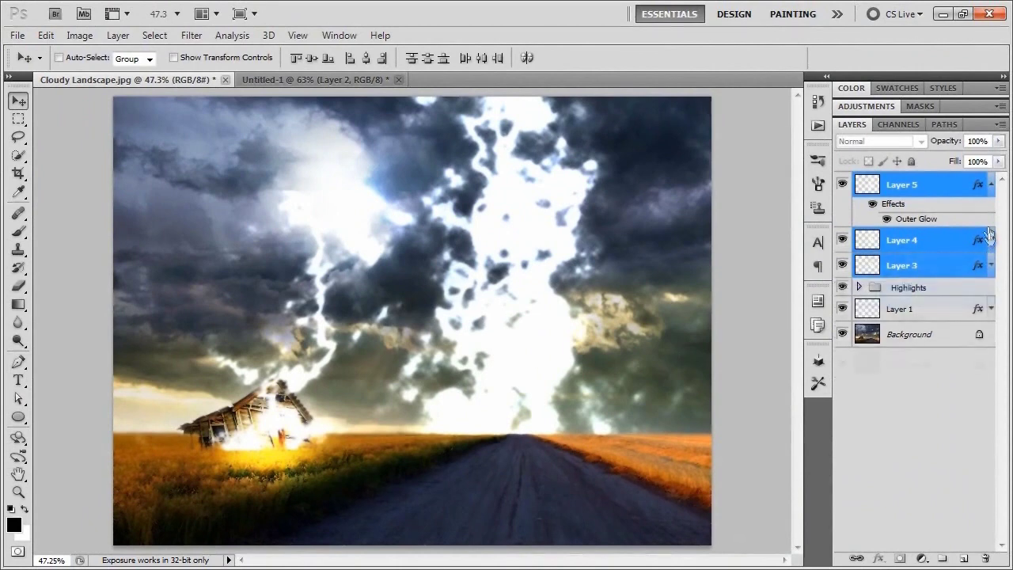
left_click(991, 184)
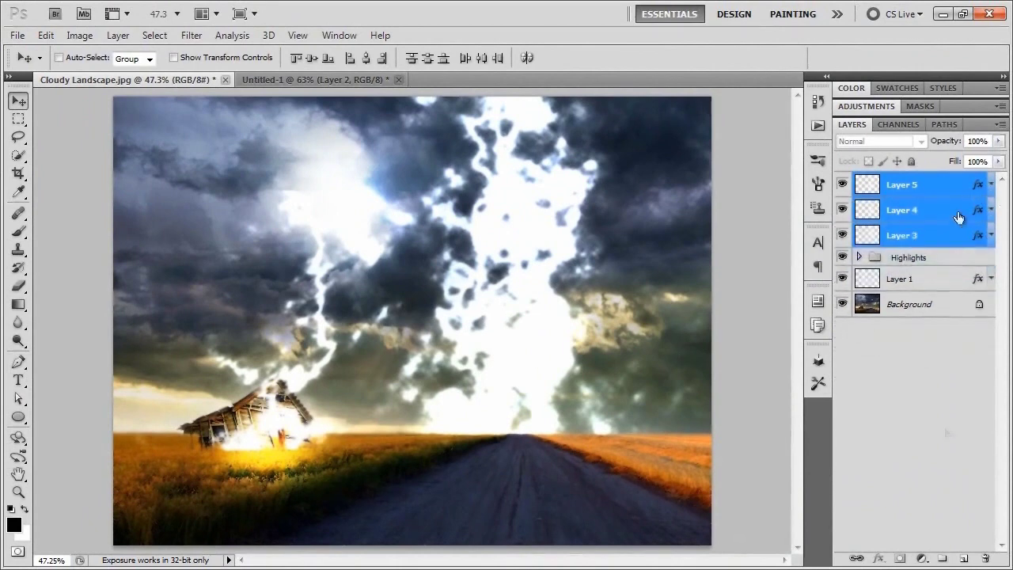
Add a new layer inside a new group named Highlights above Layer 5 and make that layer active
left_click(965, 558)
key("ctrl+g")
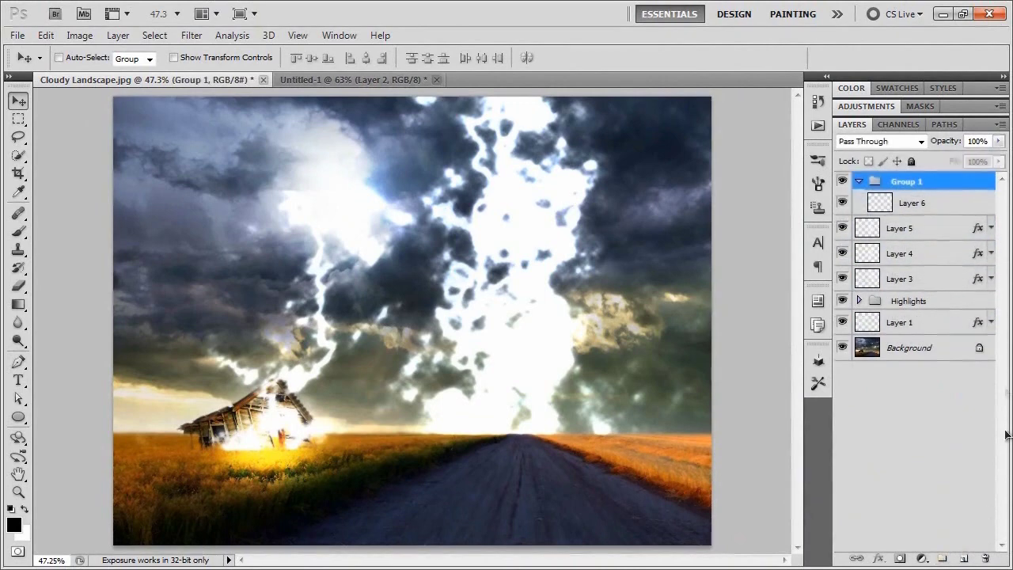
double_click(906, 181)
type("Highlights")
left_click(914, 203)
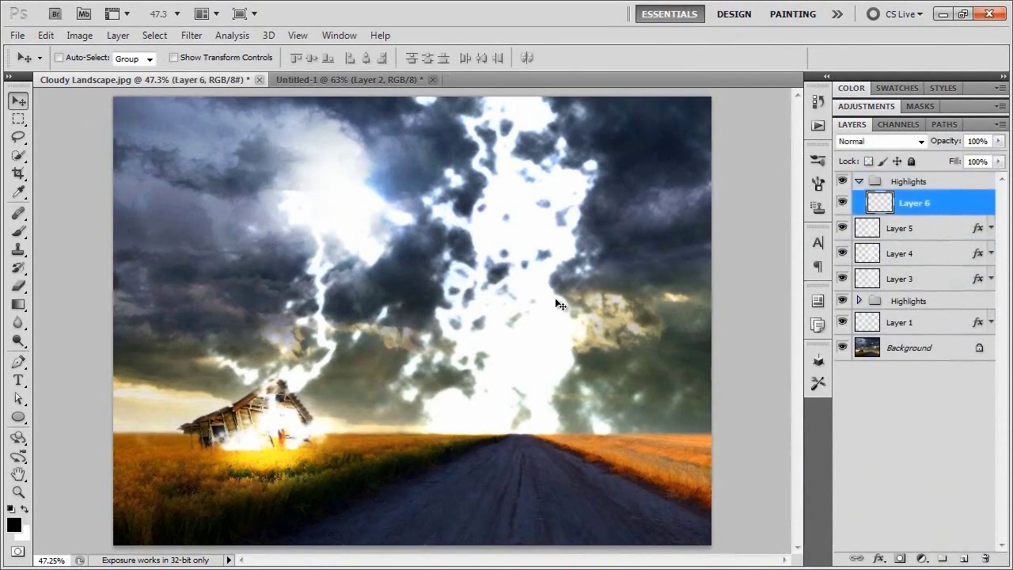
Paint white brush dabs on Layer 6, 600 px at the top of the road bolts and 700 px at their base
key("b")
key("x")
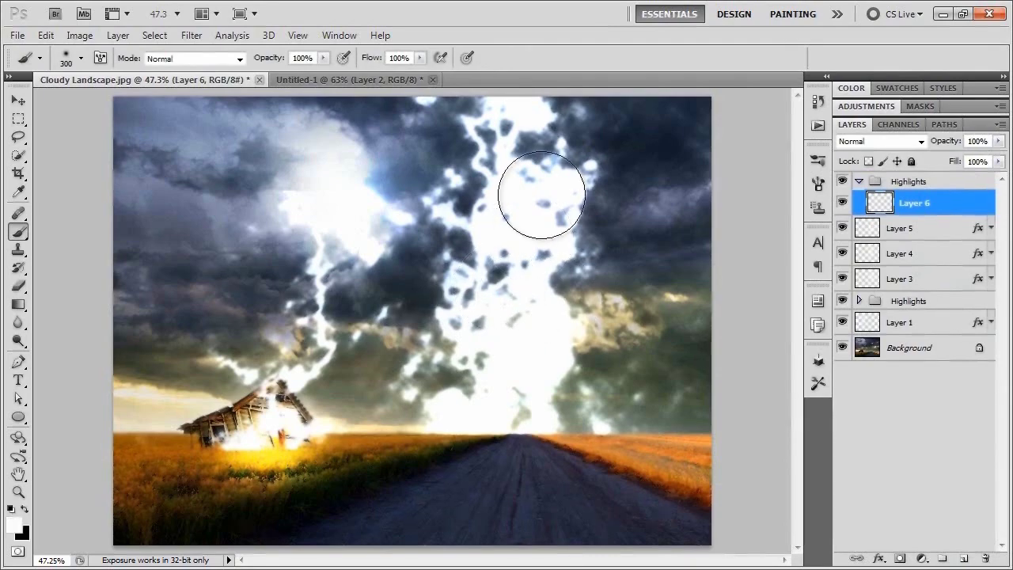
key("bracketright")
key("bracketright")
key("bracketright")
key("bracketright")
scroll(522, 174, "down", 2)
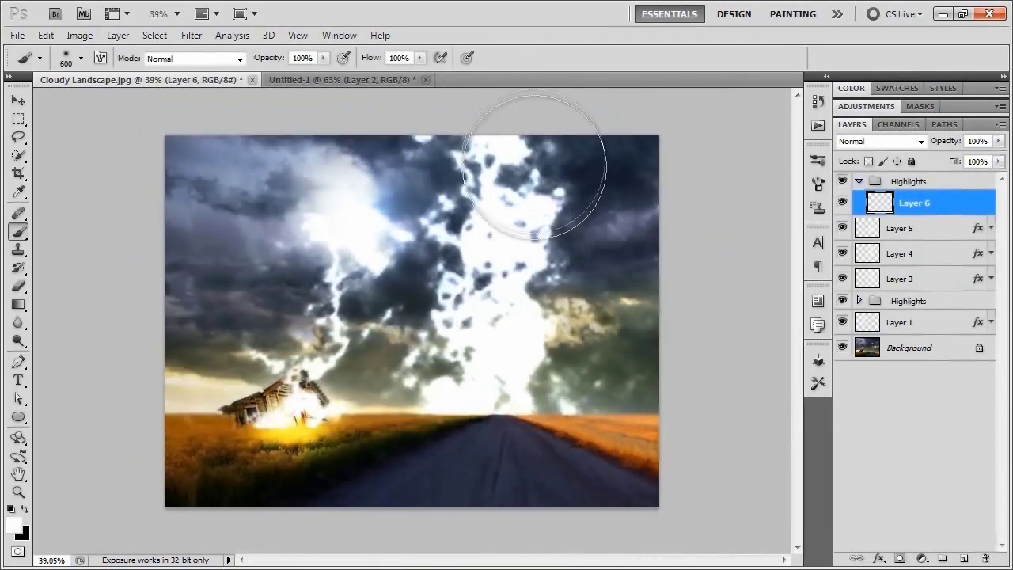
left_click(488, 142)
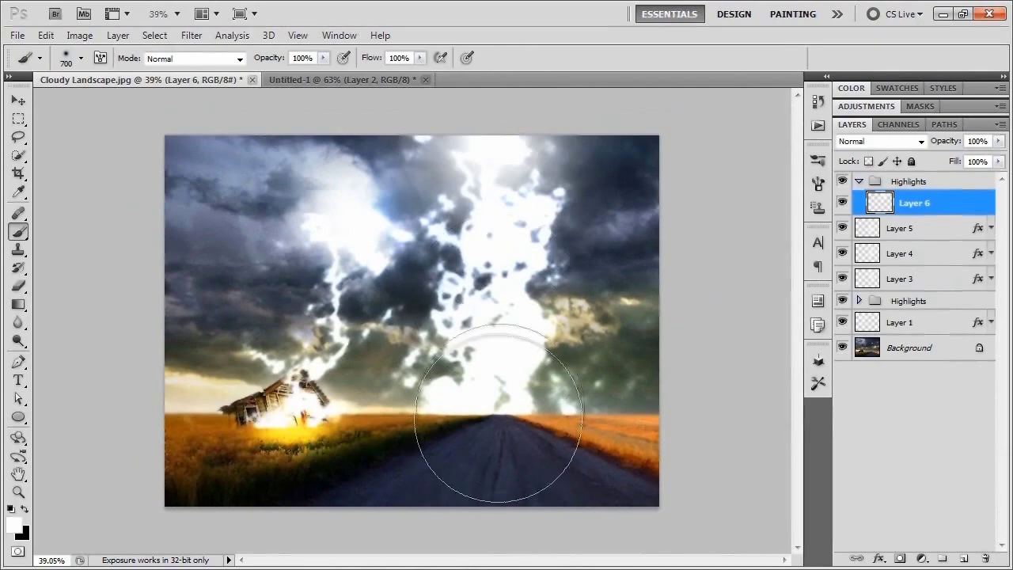
left_click(490, 388)
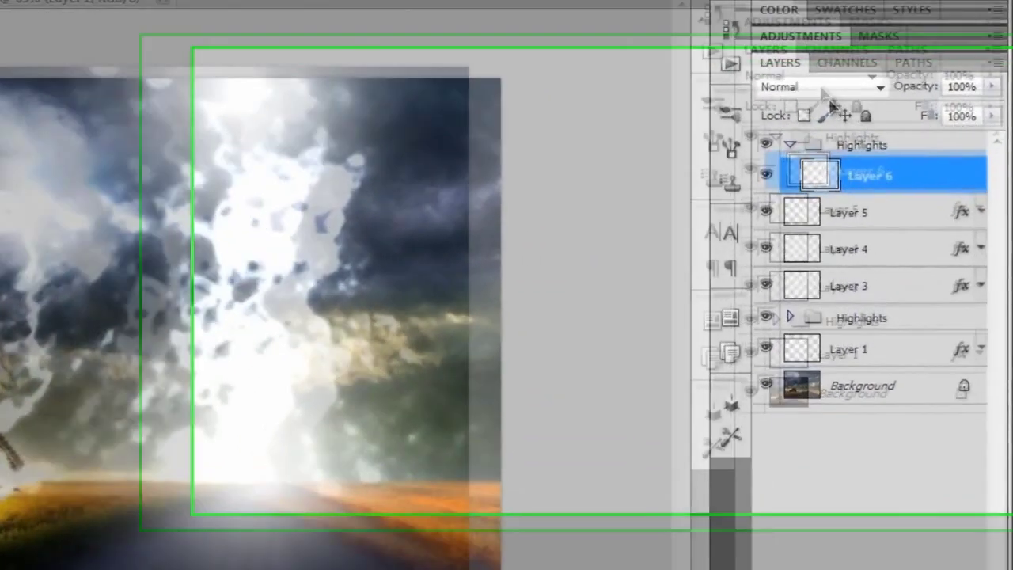
Set Layer 6 to Overlay blend mode and stack one duplicate of it in the Highlights group
left_click(878, 140)
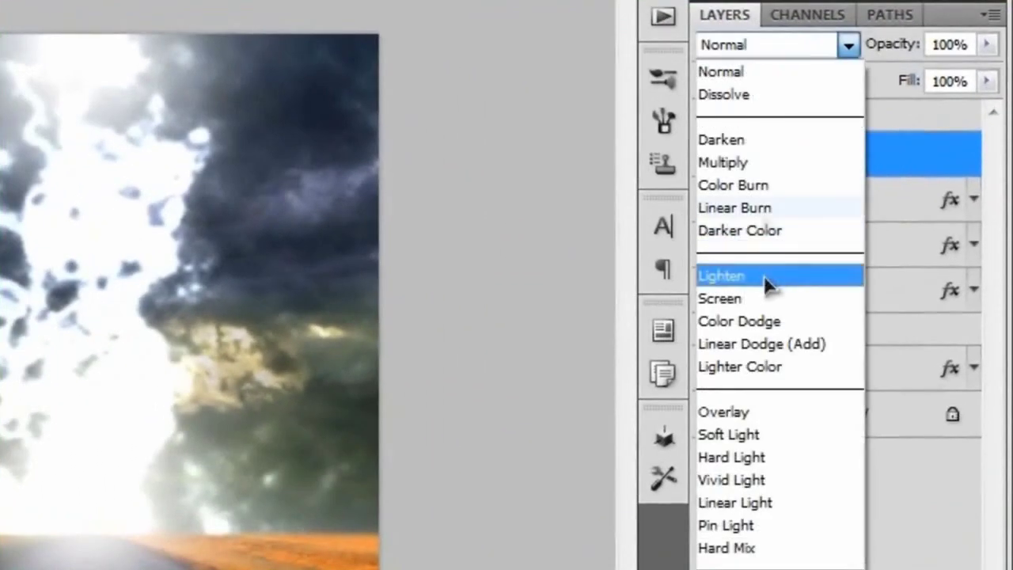
left_click(746, 410)
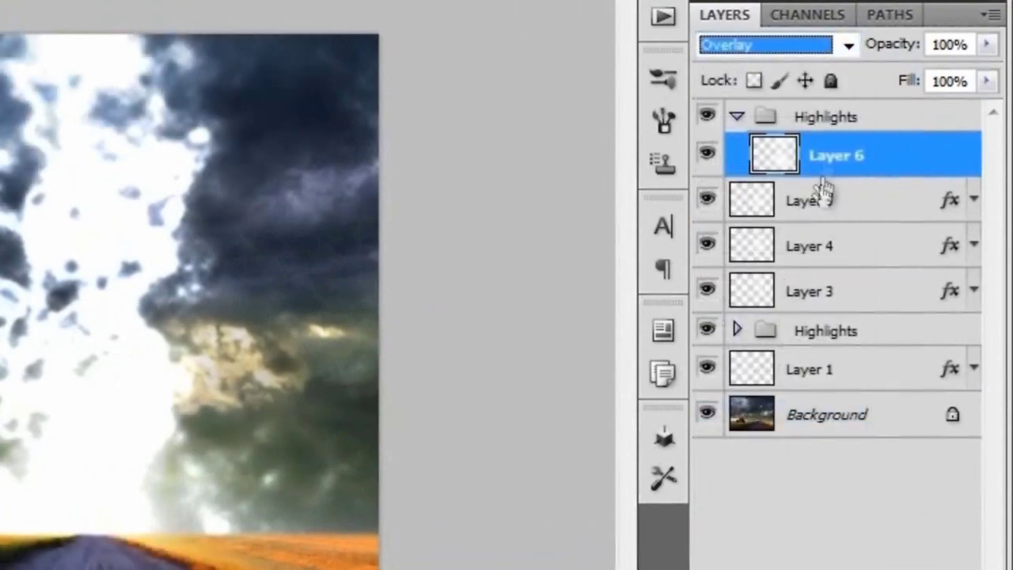
key("ctrl+j")
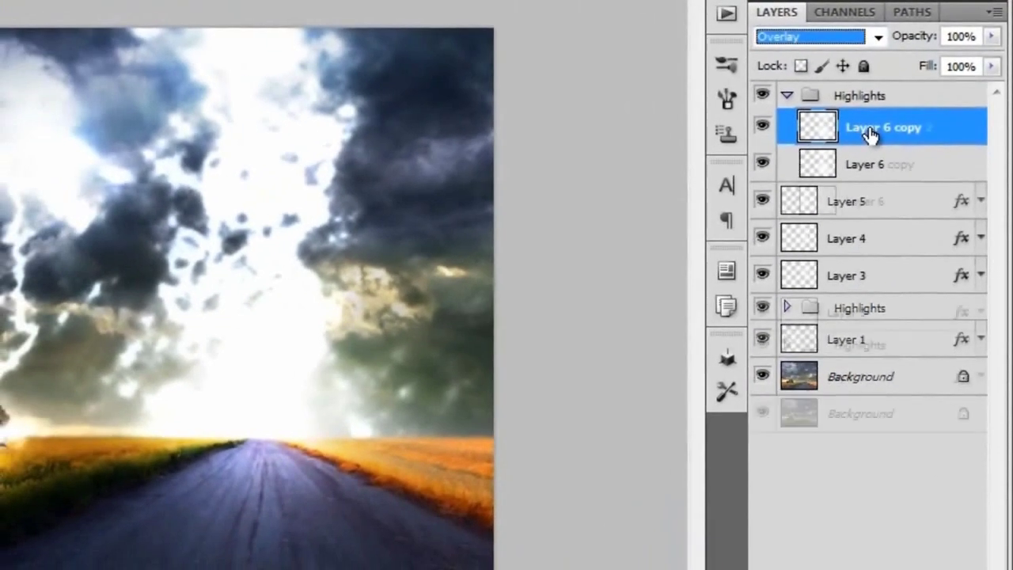
key("ctrl+j")
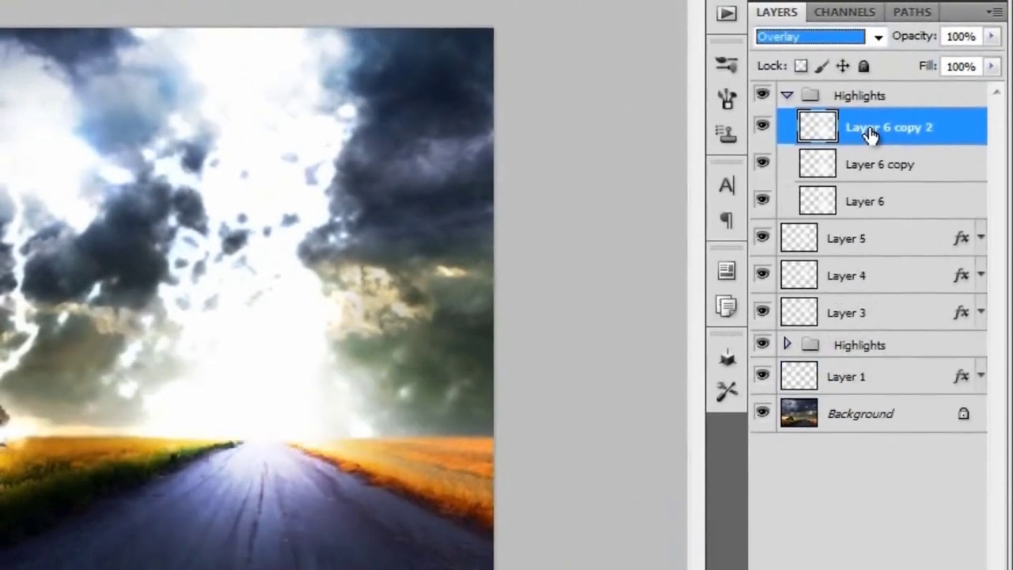
key("Delete")
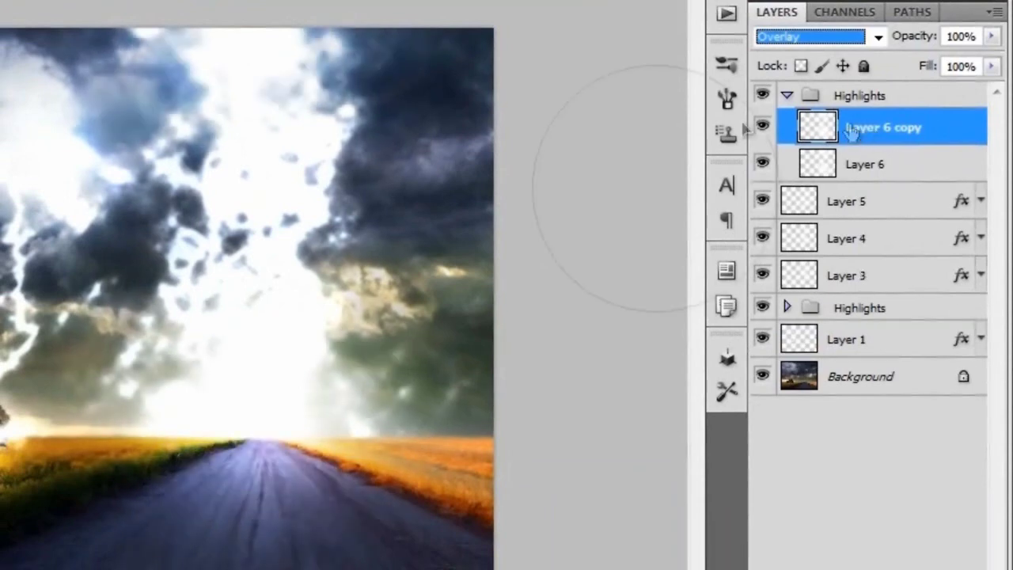
Add another white highlight at the top of the road bolts on a new Overlay layer, and collapse the Highlights group
left_click(854, 560)
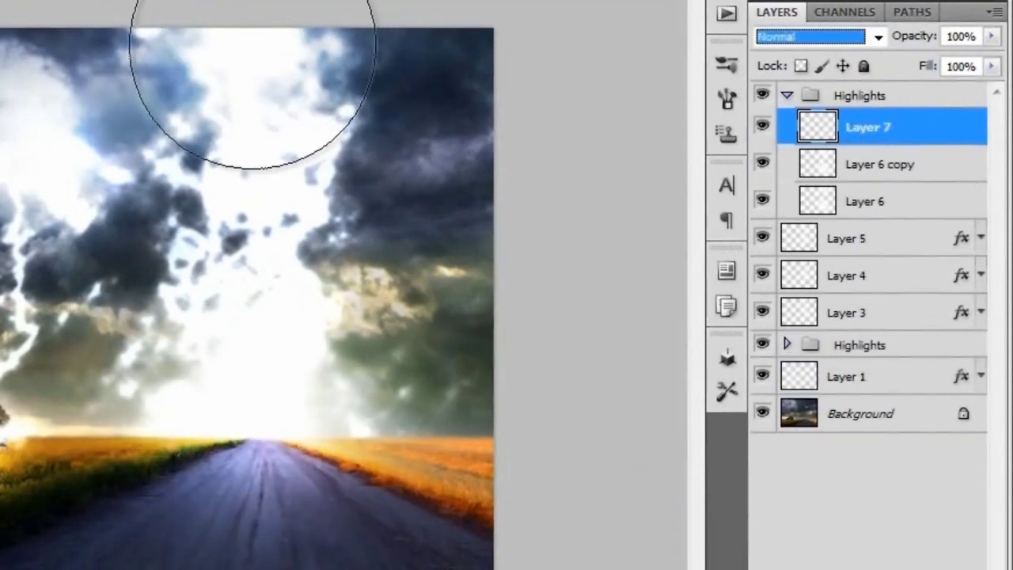
left_click(818, 37)
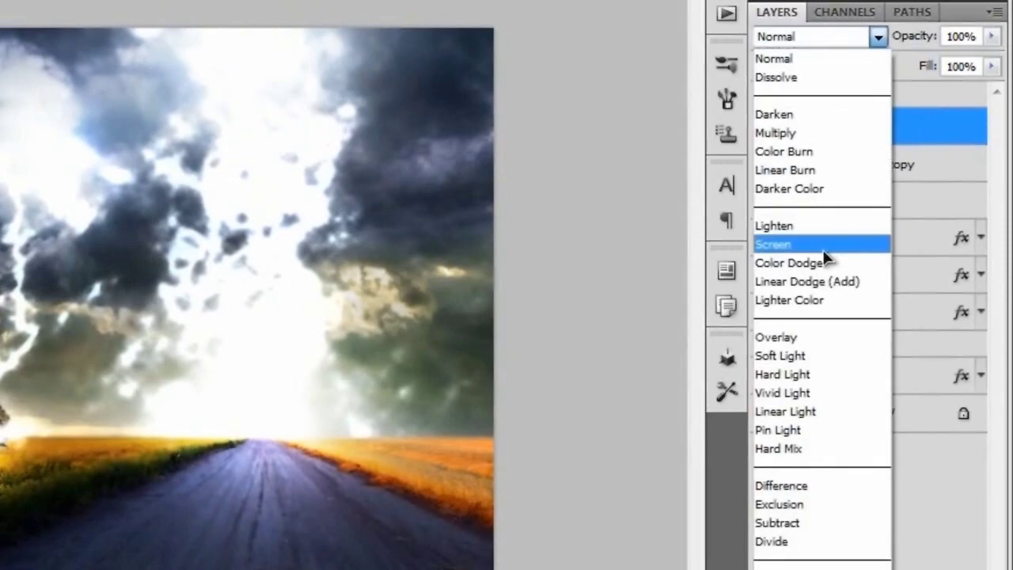
left_click(828, 335)
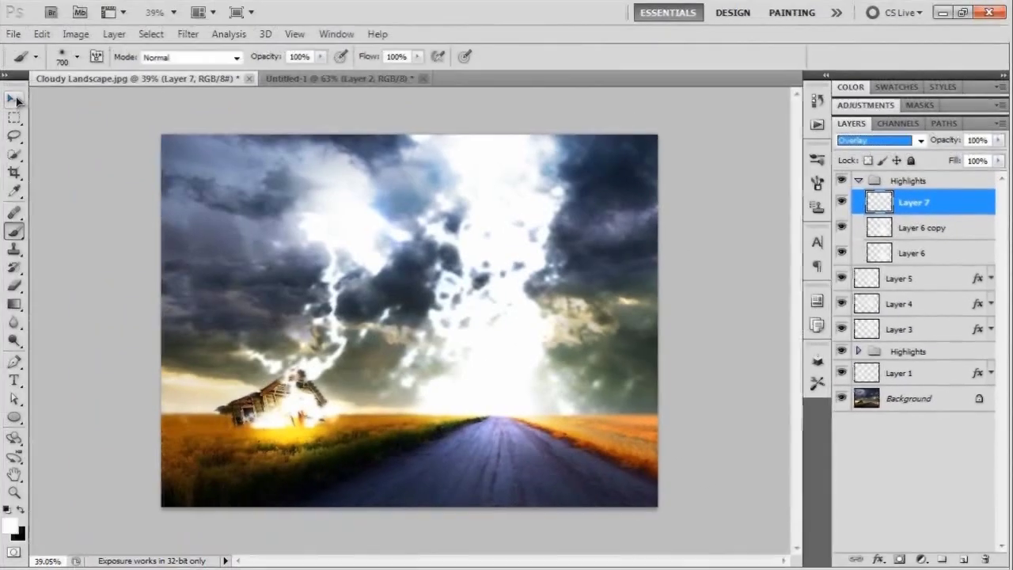
left_click(16, 99)
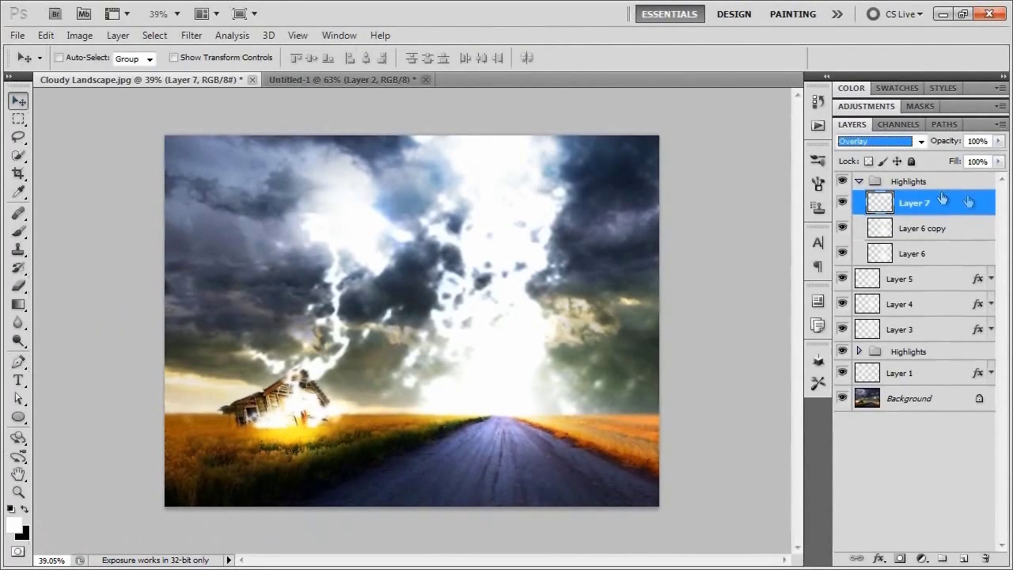
left_click(857, 181)
key("ctrl+plus")
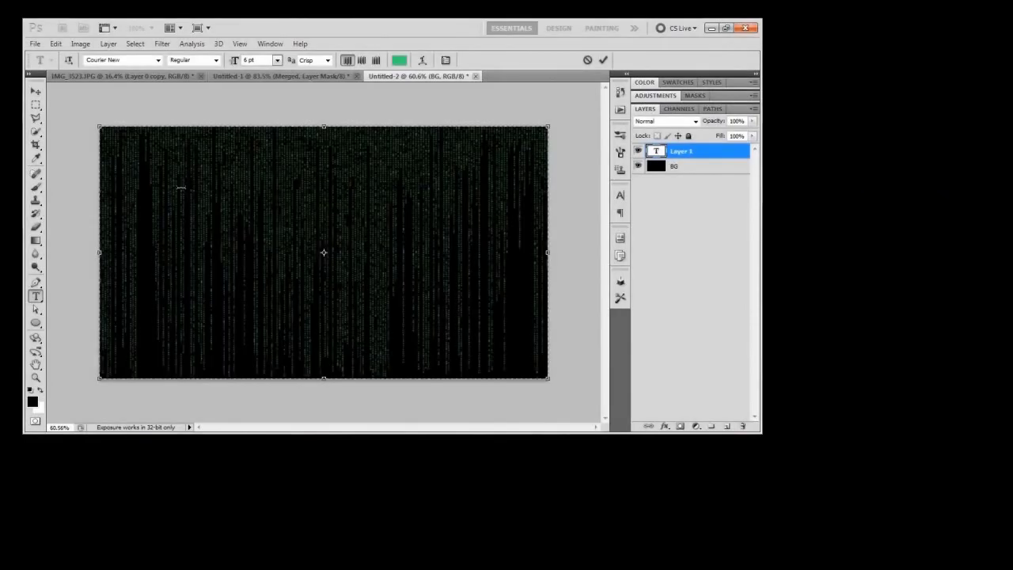
Commit the green code text in Untitled-2 and duplicate its text layer
left_click(603, 59)
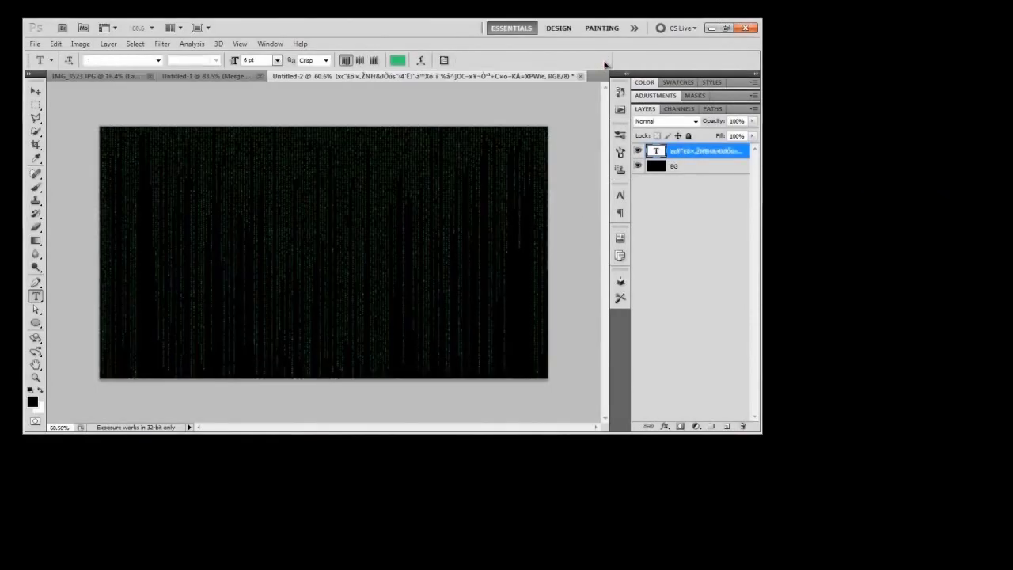
key("ctrl+0")
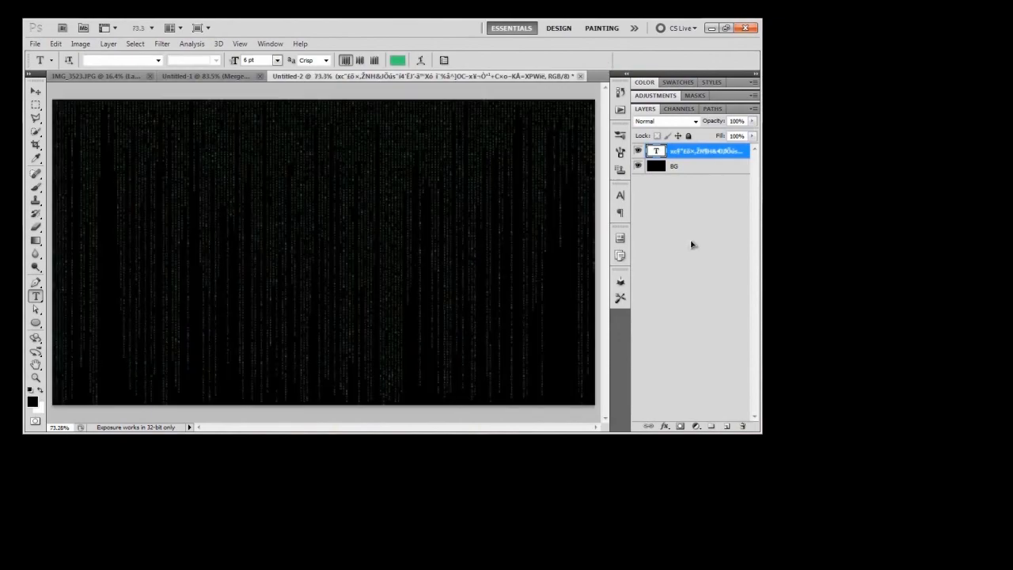
key("ctrl+j")
Set the duplicated text layer's font size to 8 pt and its tracking to 10
left_click(620, 196)
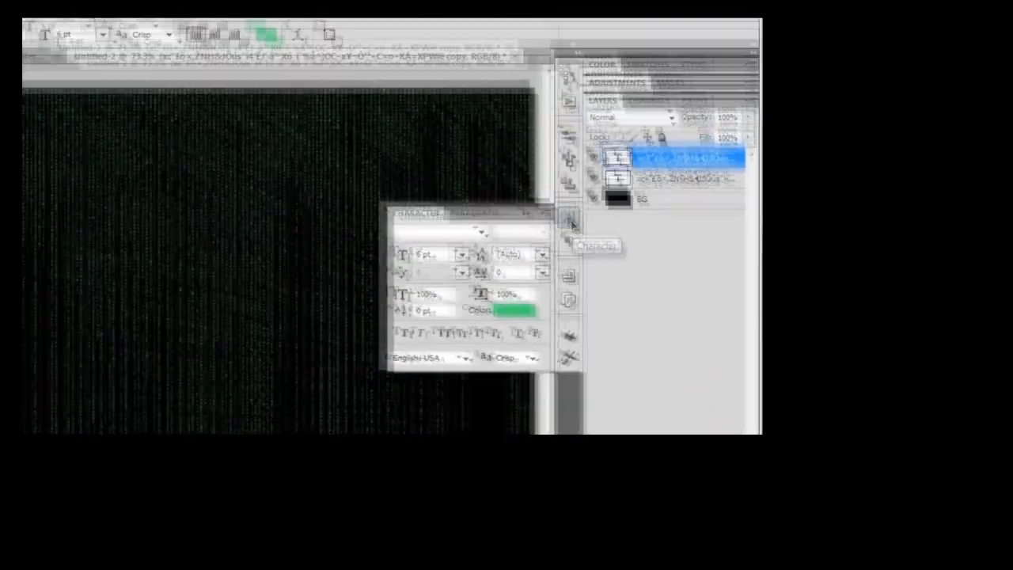
left_click(129, 29)
left_click(147, 201)
left_click(398, 215)
left_click(386, 288)
left_click(496, 238)
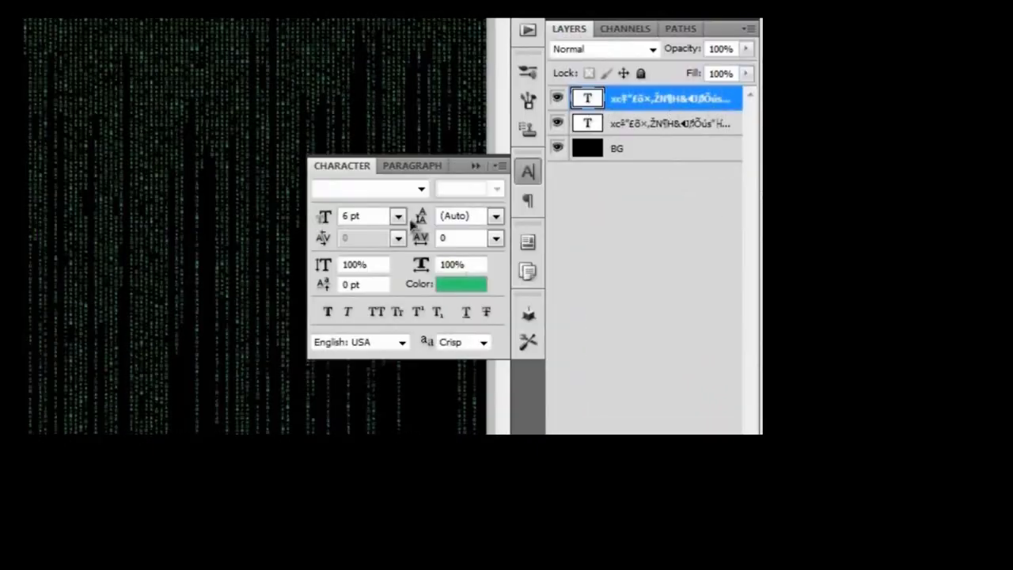
left_click(532, 368)
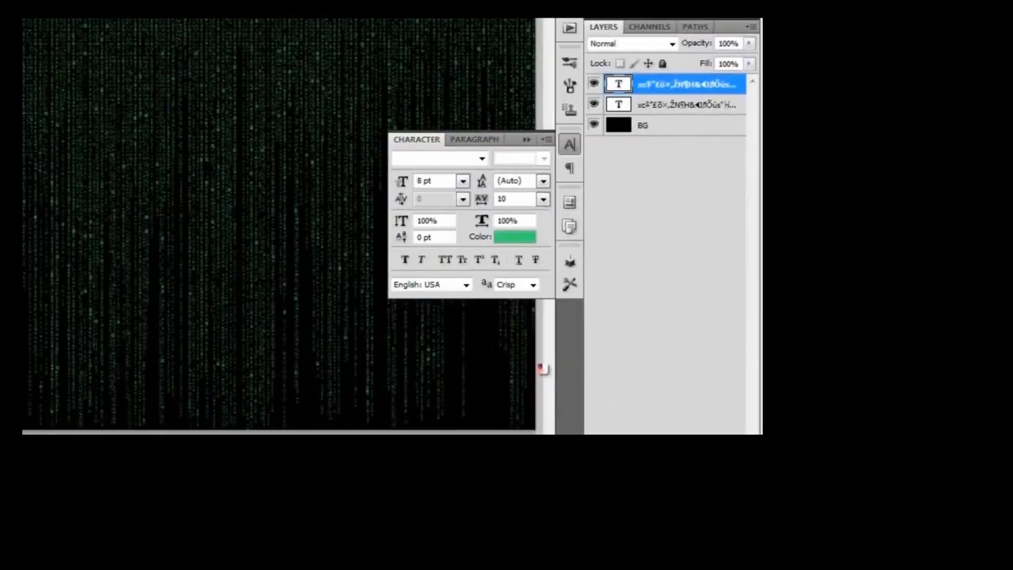
Duplicate the 8 pt text layer and set the new copy to 10 pt with tracking 25
key("ctrl+j")
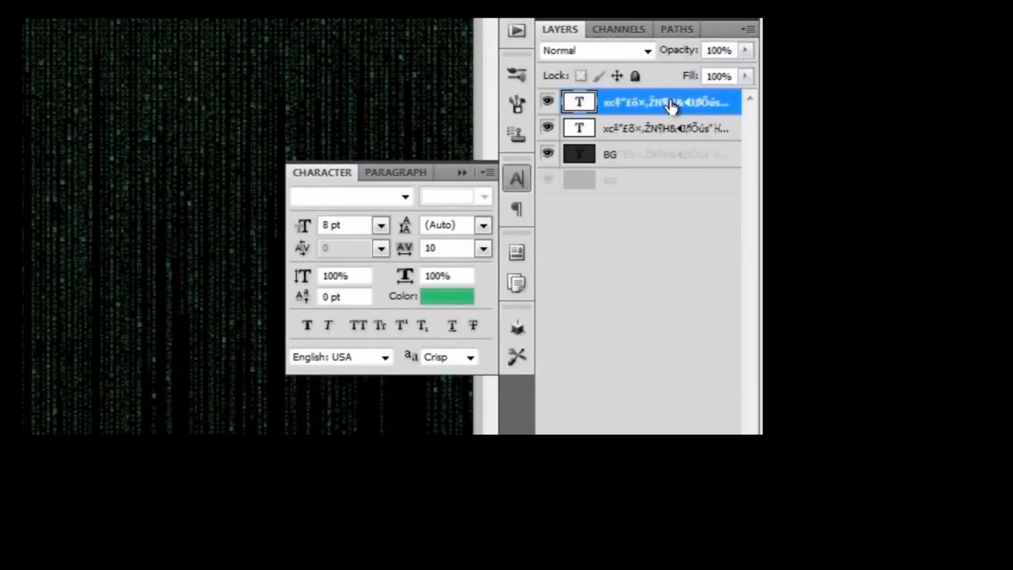
left_click(381, 225)
left_click(378, 345)
left_click(530, 379)
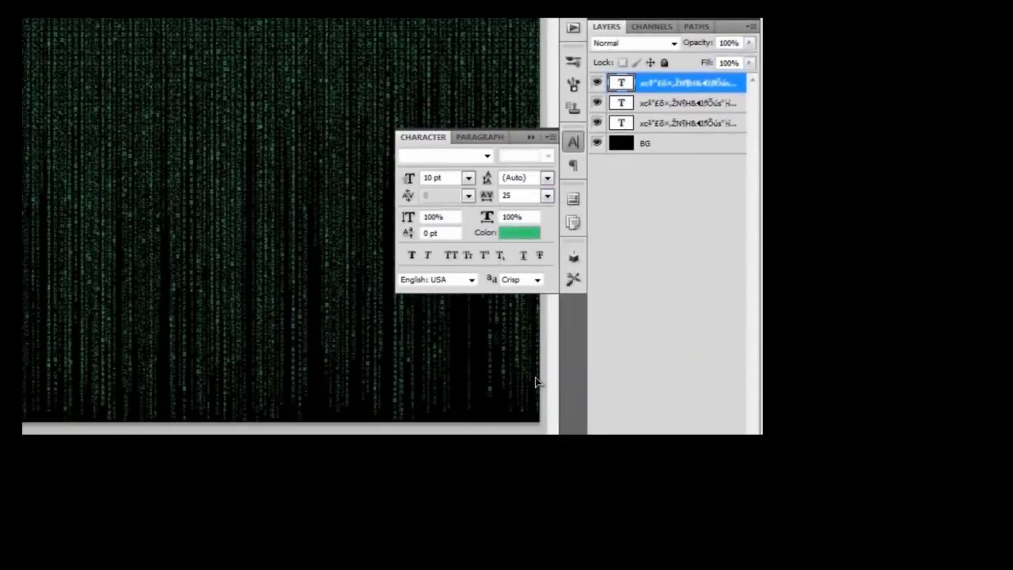